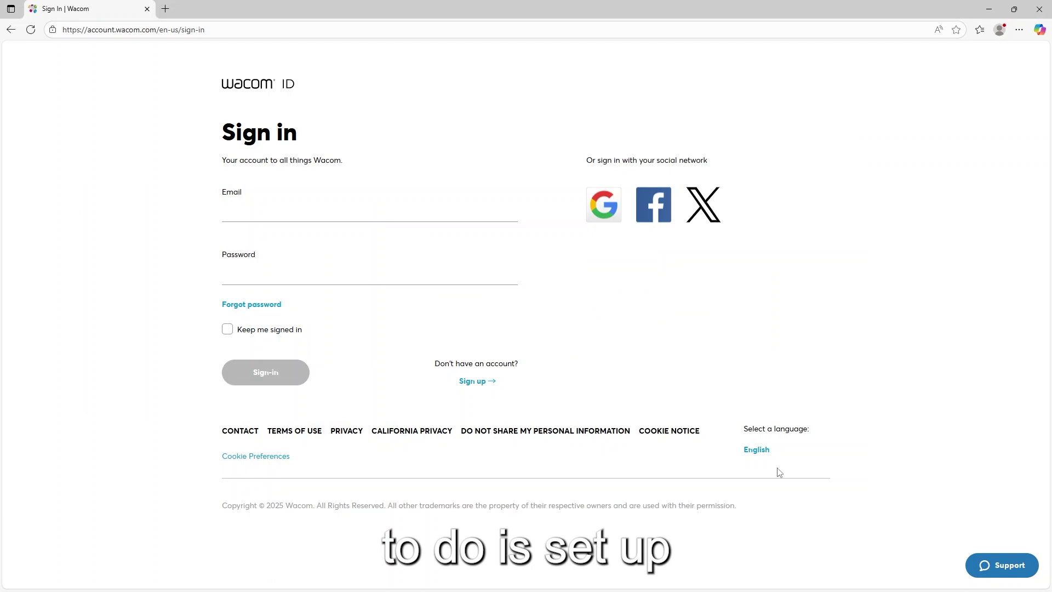
Step: Sign in to Wacom ID and stay signed in on this browser
click(370, 220)
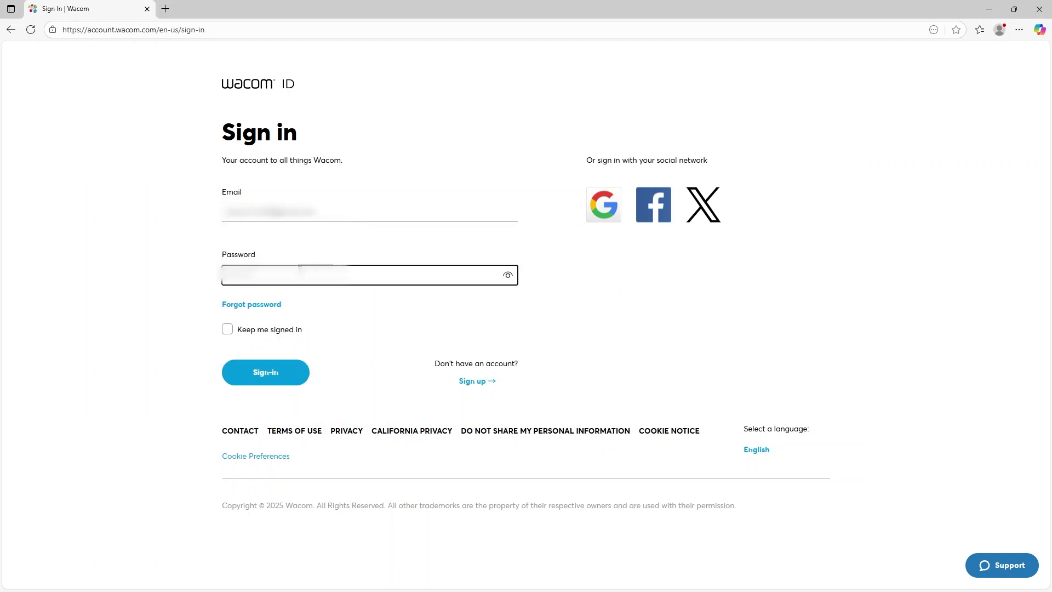
click(227, 329)
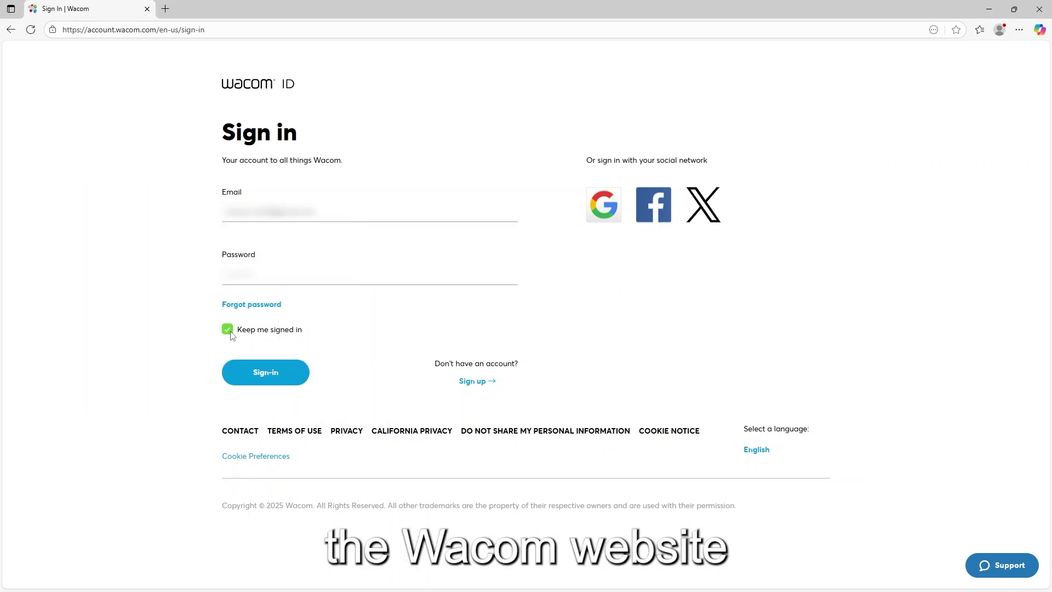
click(260, 372)
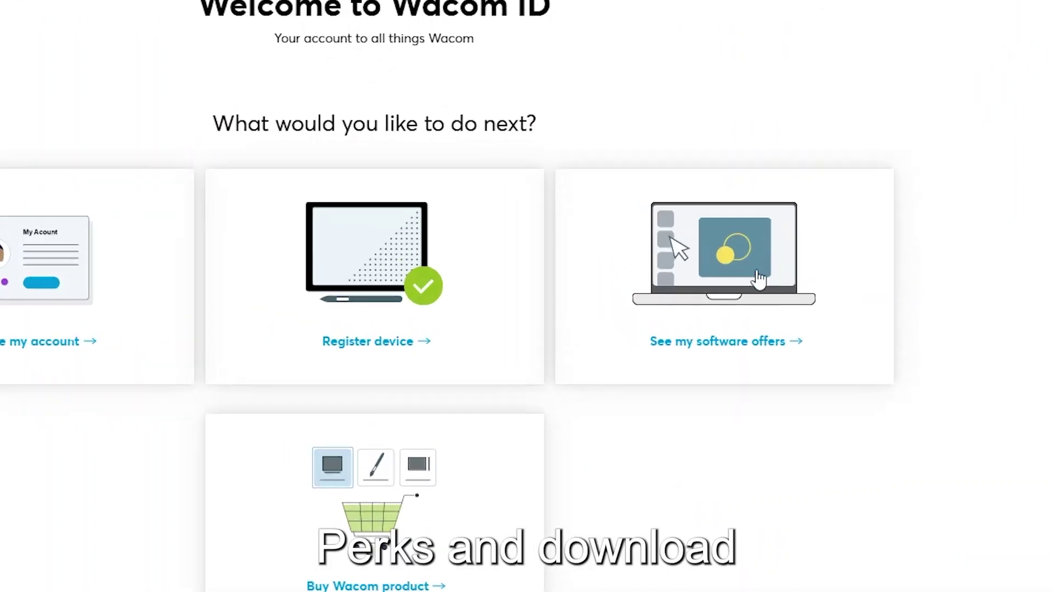
Step: Redeem the MovinkPad Instant Pen Display offer and download its Windows installer
click(758, 277)
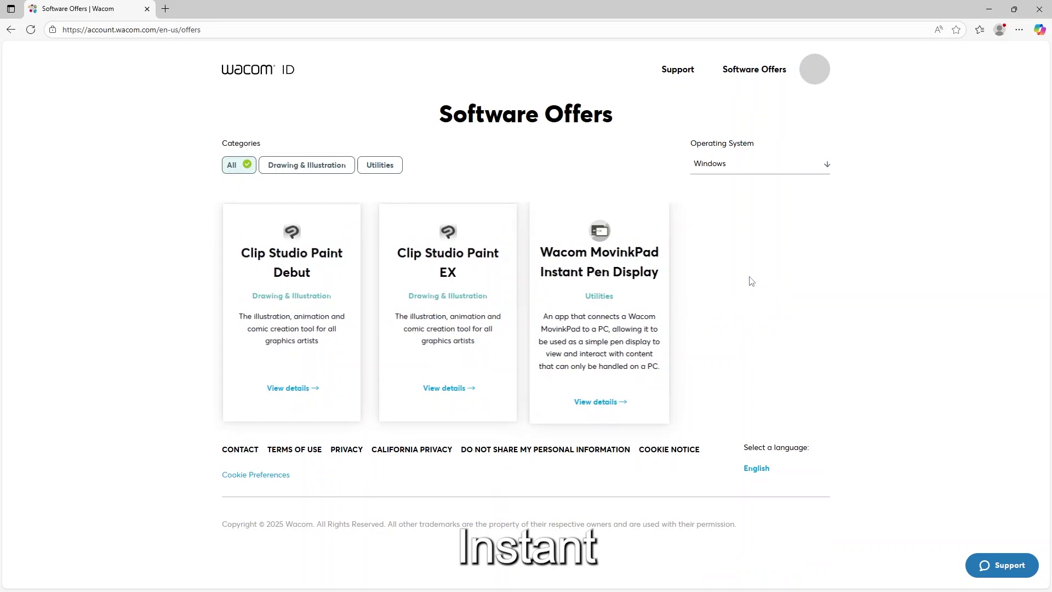
click(293, 402)
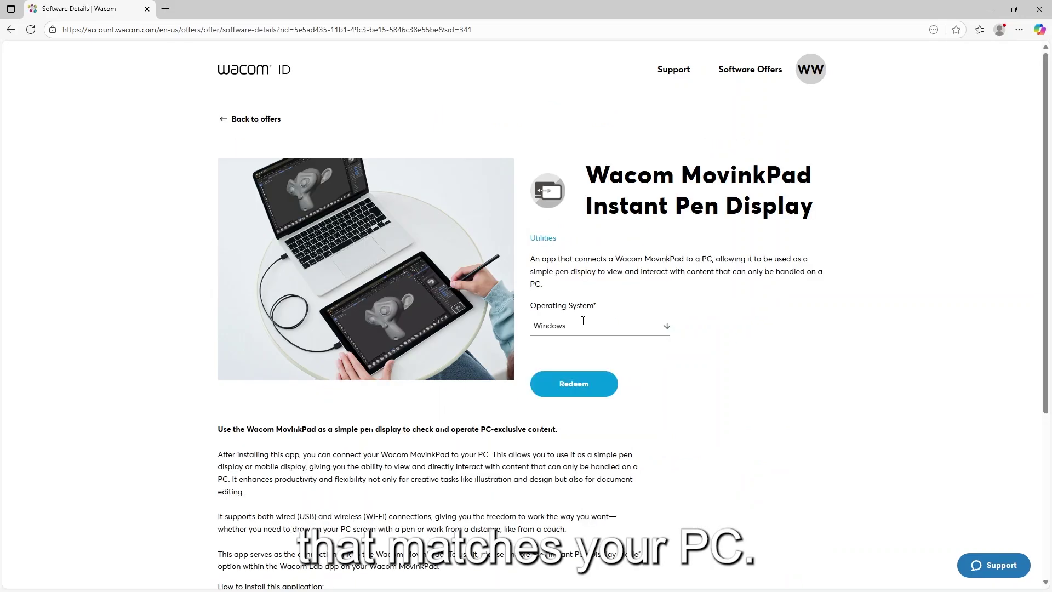
click(581, 384)
click(538, 504)
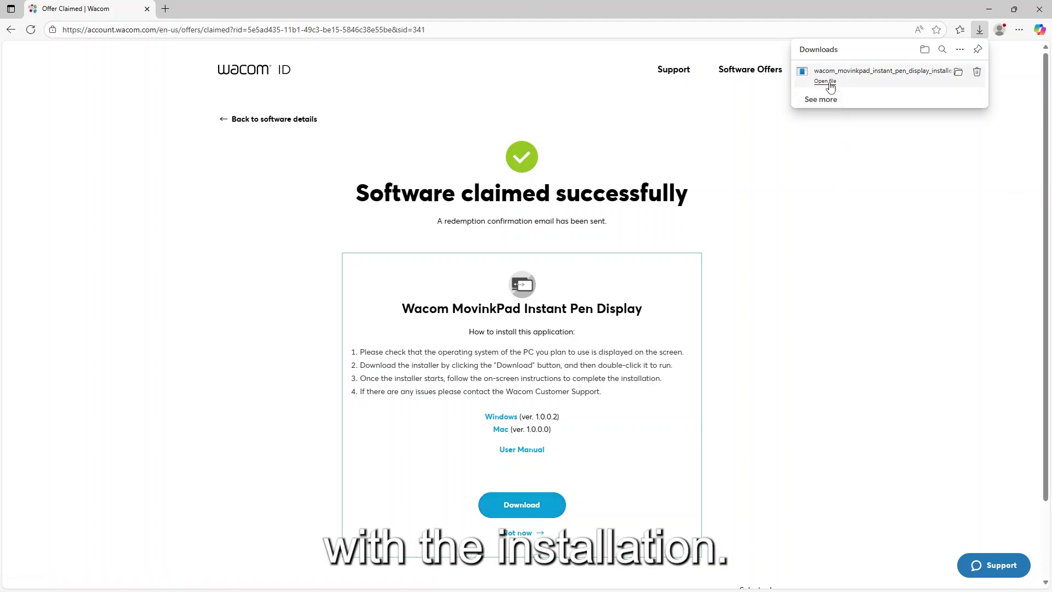
Step: Launch the installer in English and install the runtime, accepting its license
click(825, 81)
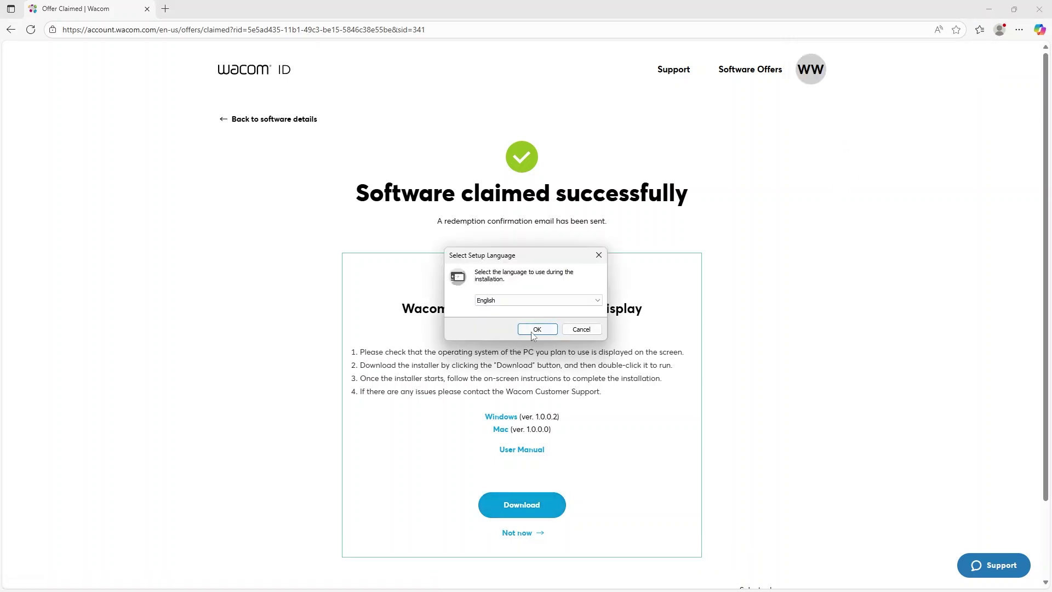
click(535, 330)
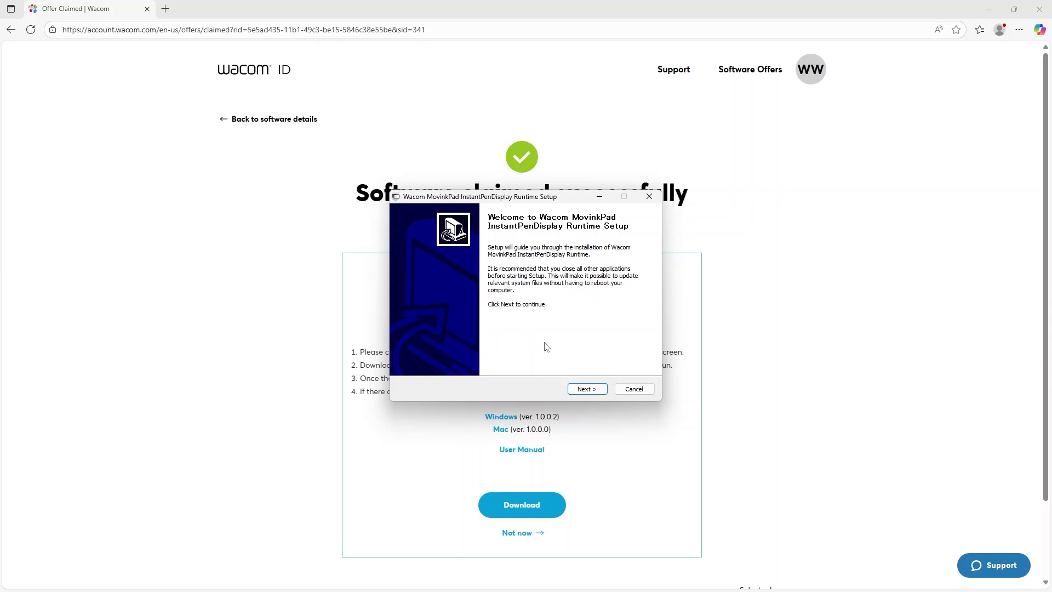
click(587, 389)
click(405, 354)
scroll(521, 284, down, 5)
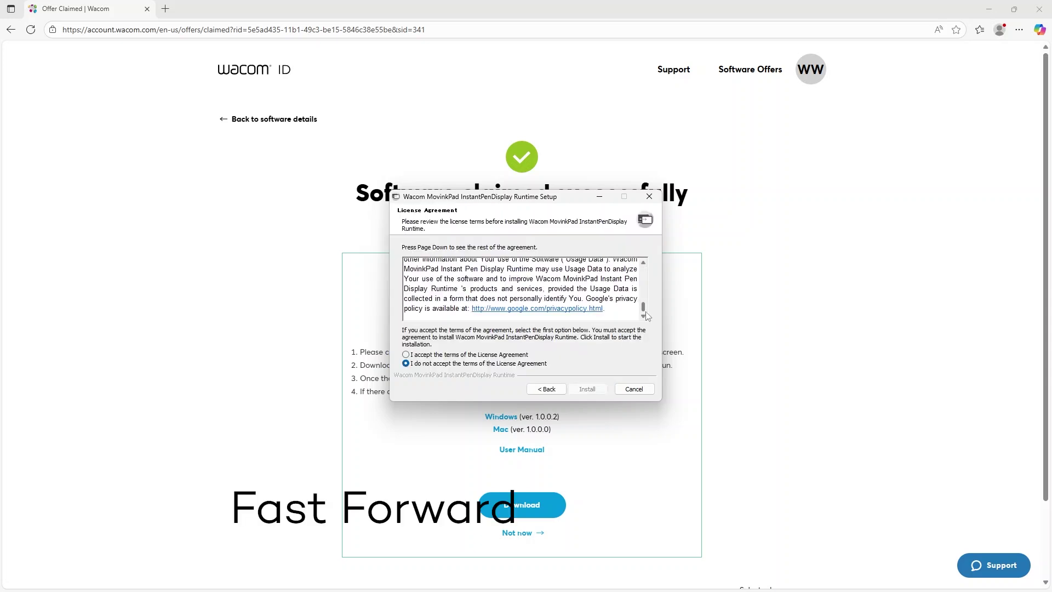
click(587, 389)
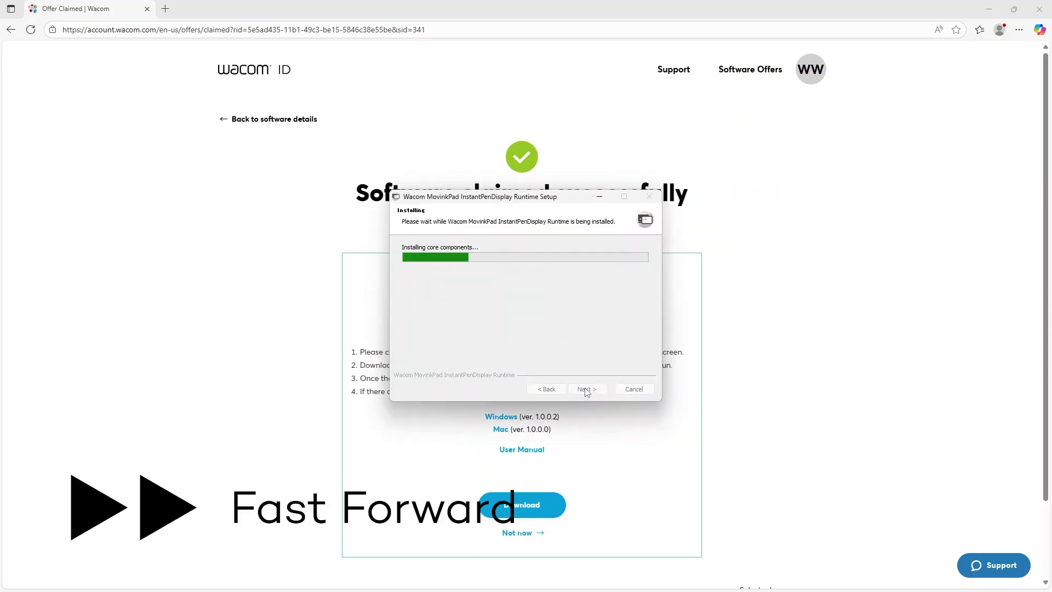
click(587, 389)
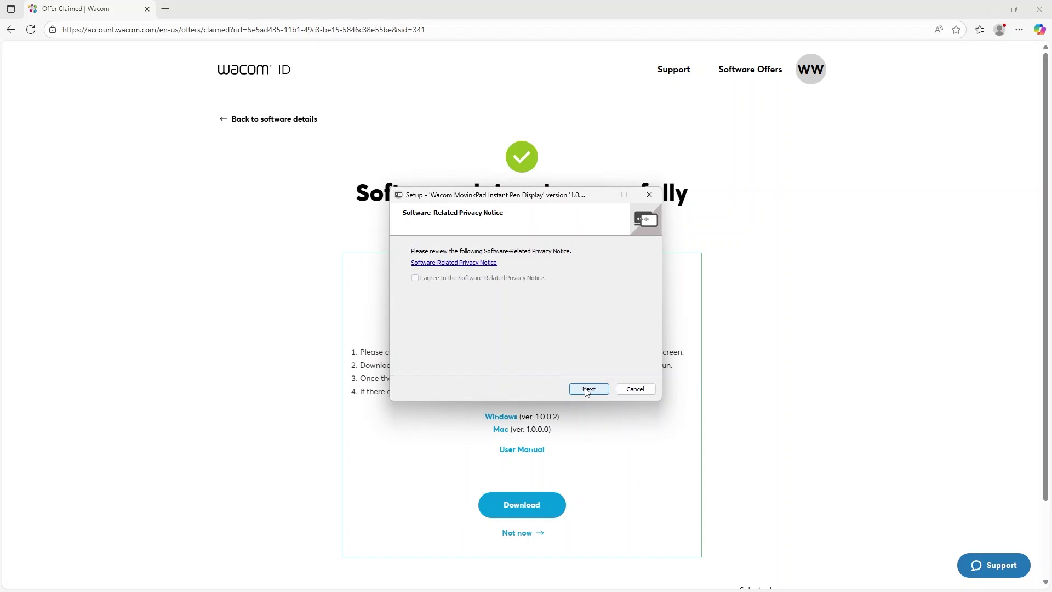
Step: Agree to the privacy notice and end-user license, then begin installing the app
click(489, 263)
scroll(488, 280, down, 10)
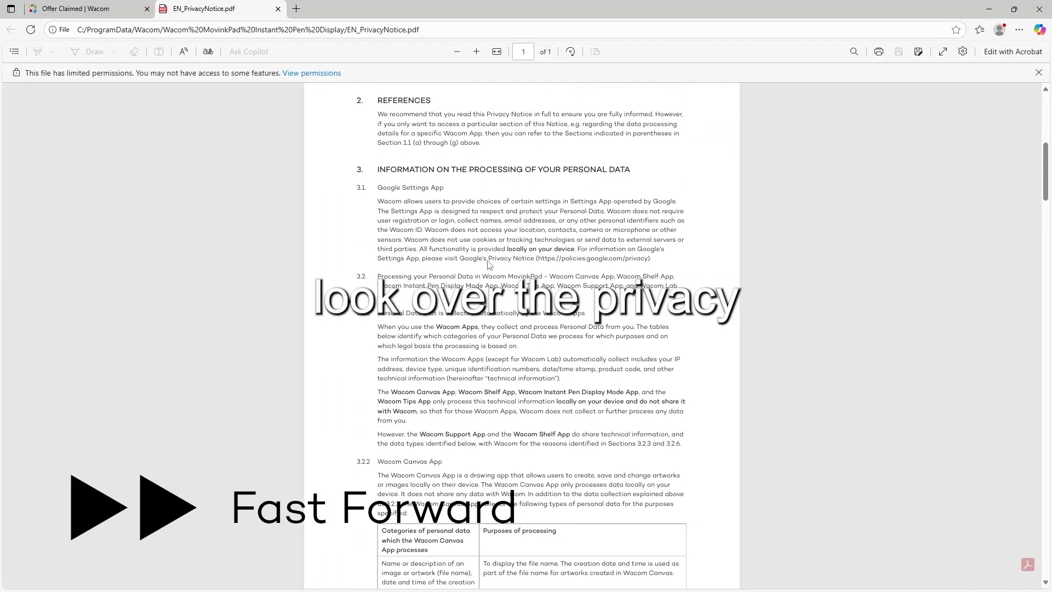
scroll(488, 279, down, 10)
scroll(488, 280, down, 15)
scroll(489, 280, down, 10)
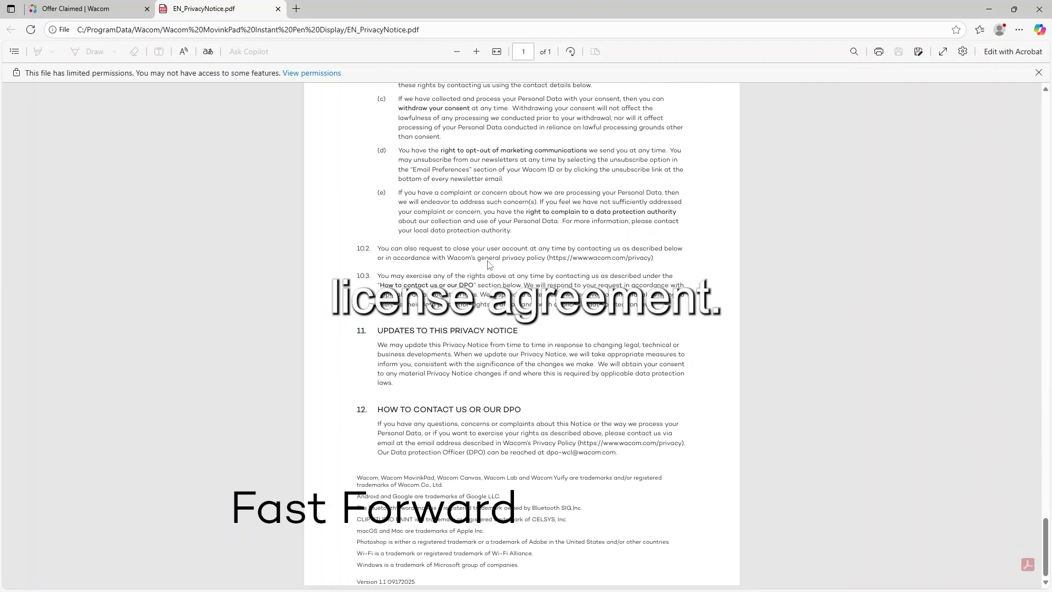
click(988, 8)
click(915, 104)
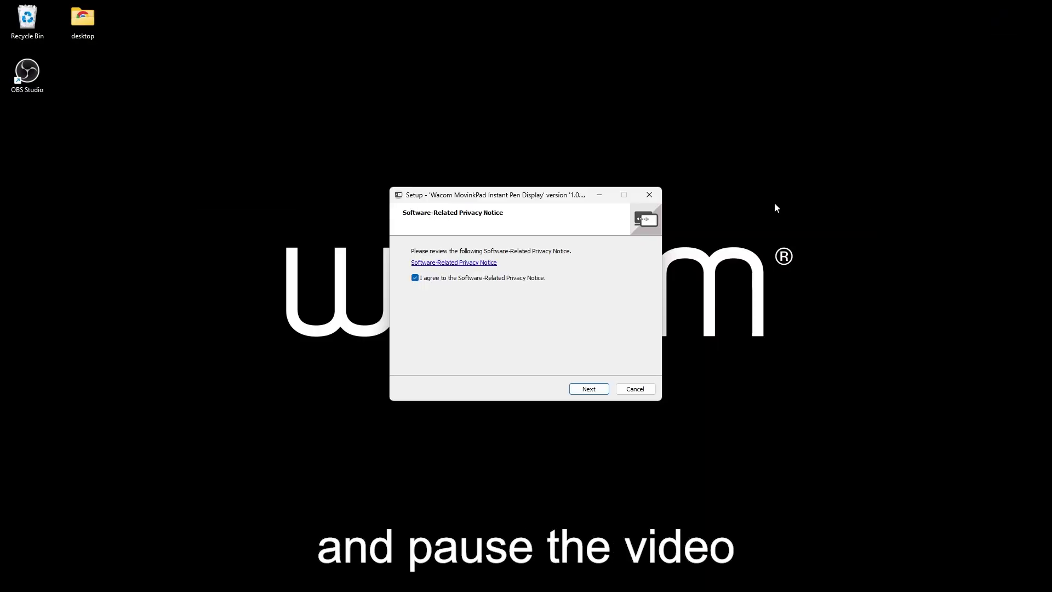
click(588, 389)
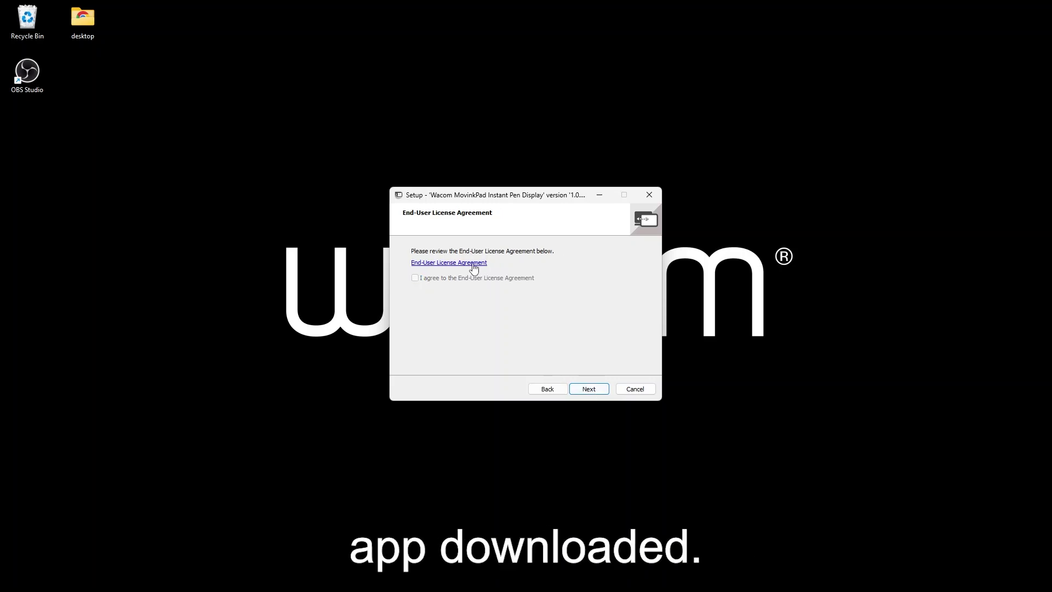
click(449, 263)
scroll(474, 267, down, 10)
scroll(474, 268, down, 10)
scroll(475, 267, down, 10)
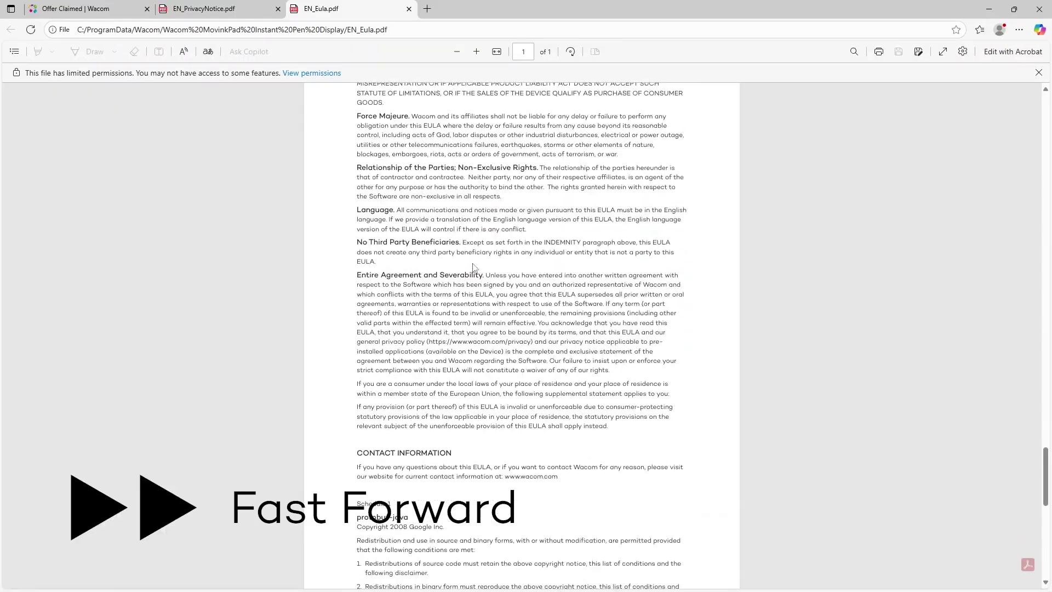
scroll(475, 266, down, 10)
click(989, 8)
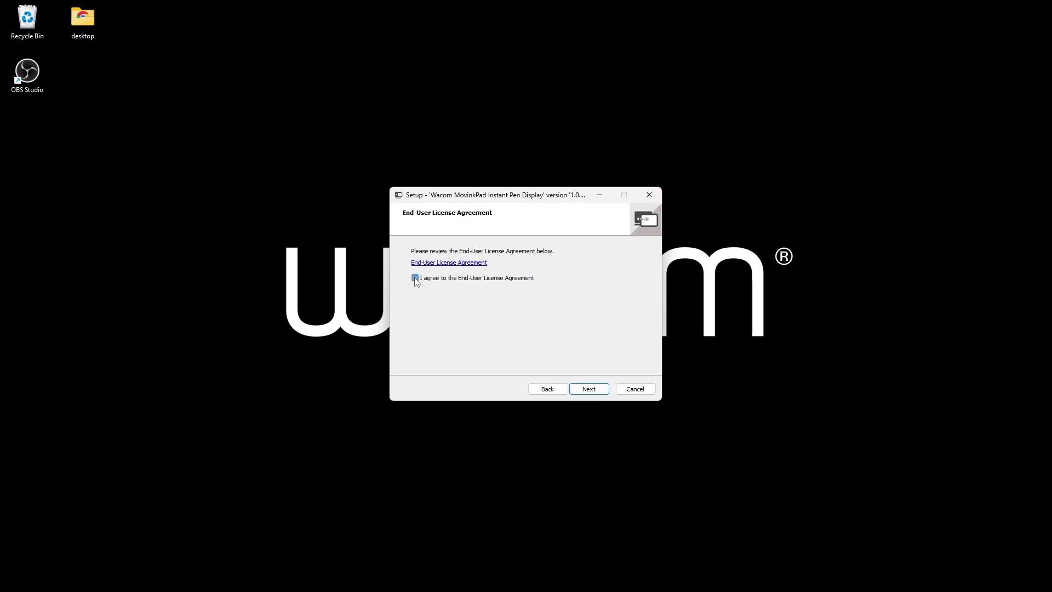
click(587, 393)
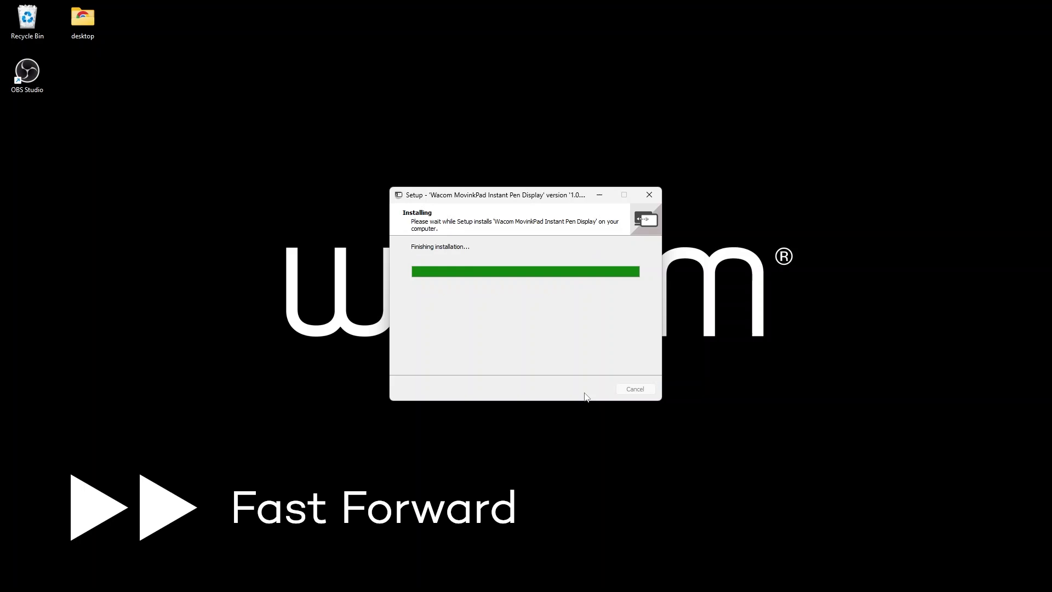
Step: Finish the Instant Pen Display installation and close setup
click(588, 392)
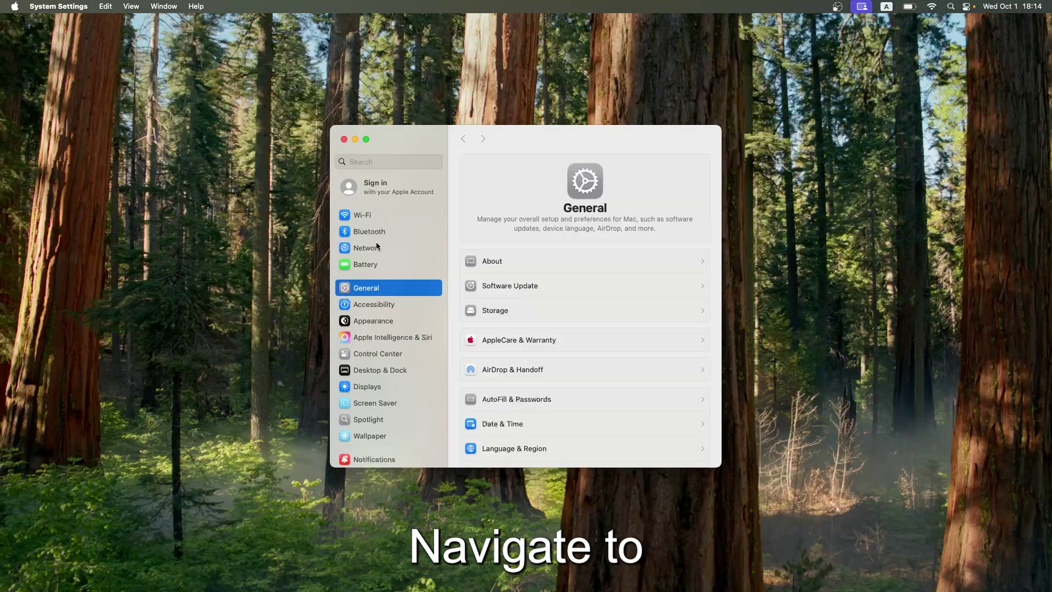
scroll(406, 302, down, 6)
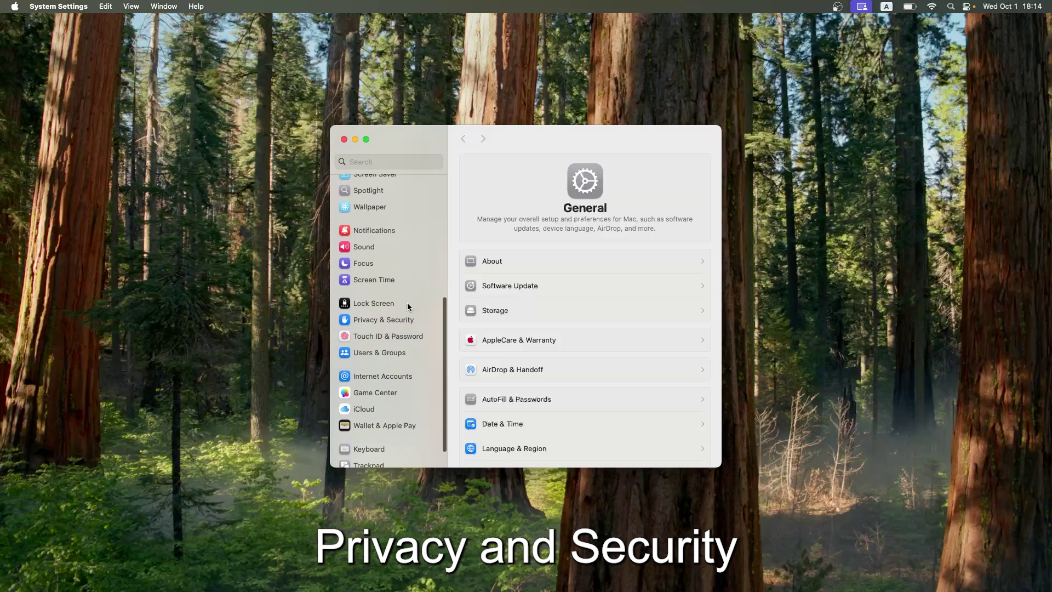
Step: Add the Wacom MovinkPad app to Screen & System Audio Recording, confirming the admin password
click(403, 319)
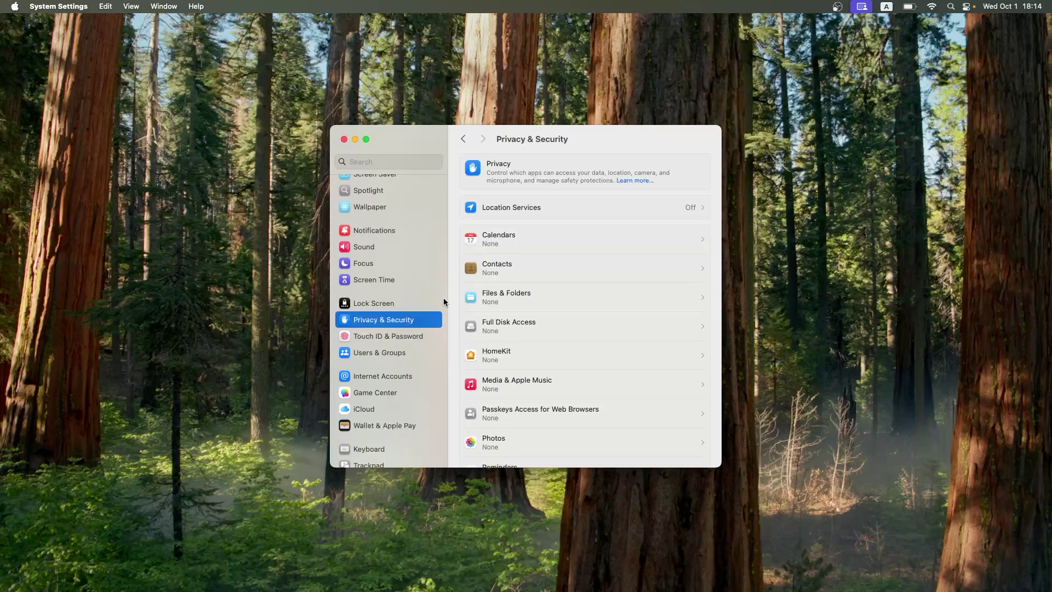
scroll(528, 325, down, 5)
scroll(528, 324, down, 5)
scroll(529, 324, down, 4)
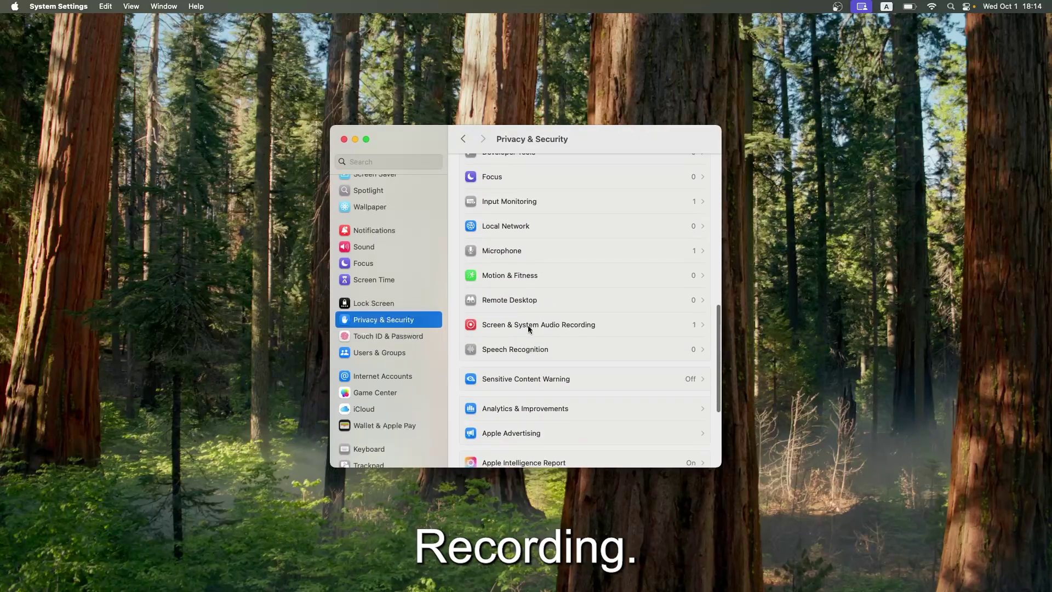
click(528, 324)
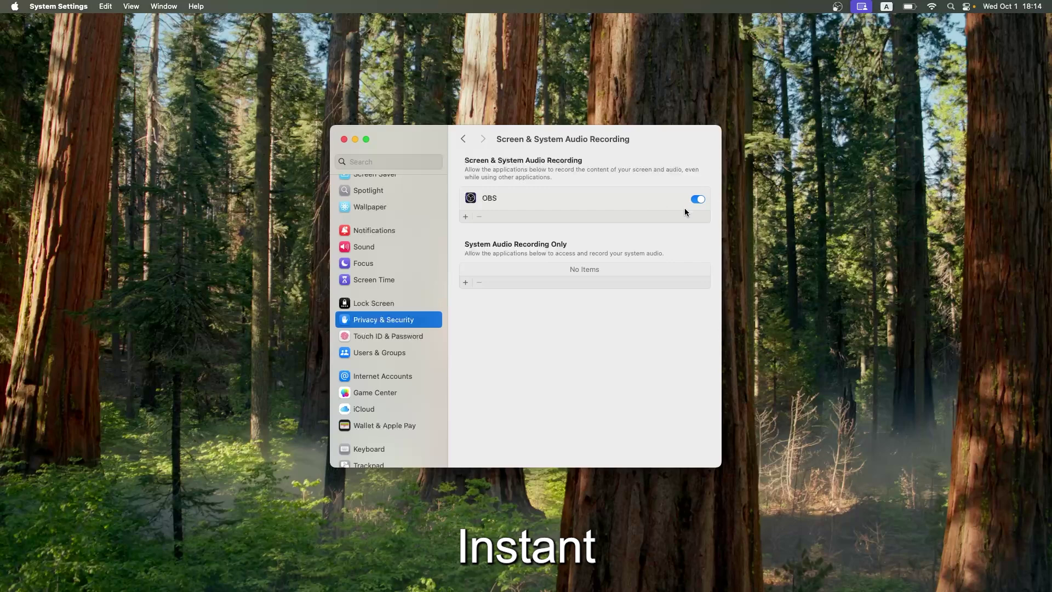
click(465, 216)
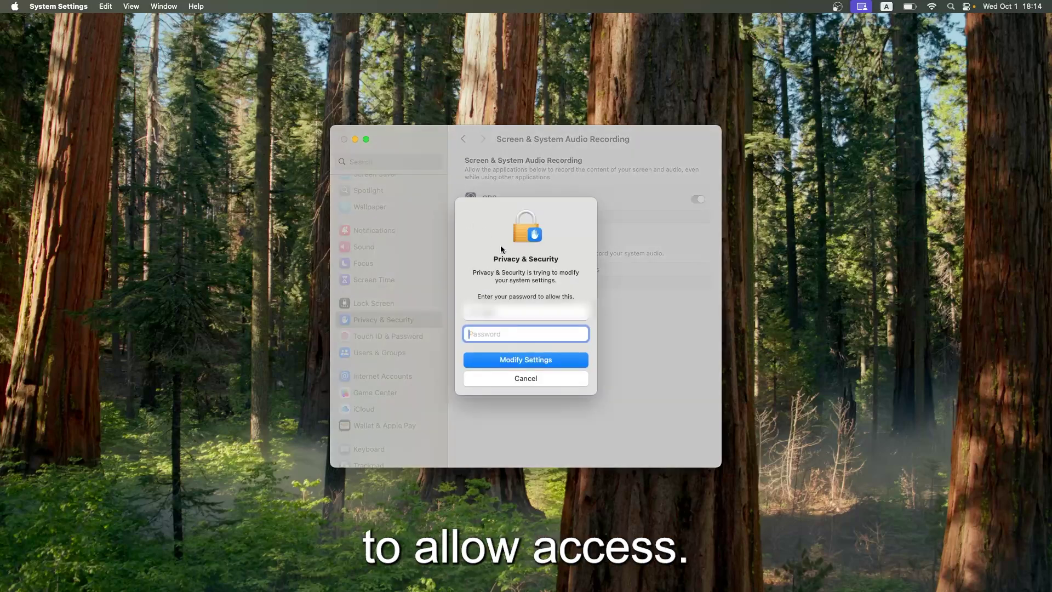
text(••••••••)
key(Return)
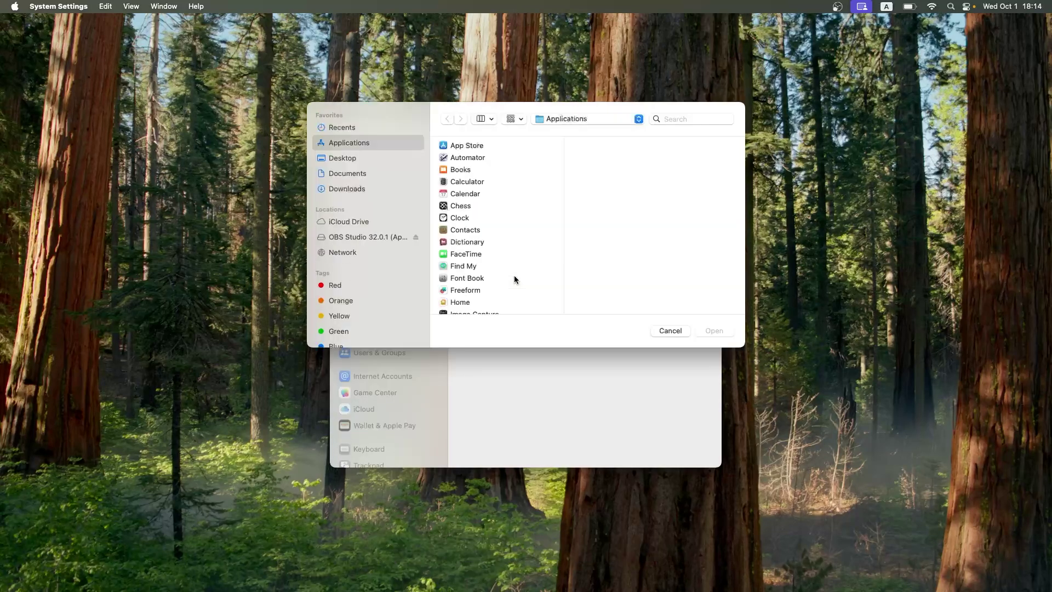
scroll(490, 259, down, 10)
scroll(491, 259, down, 10)
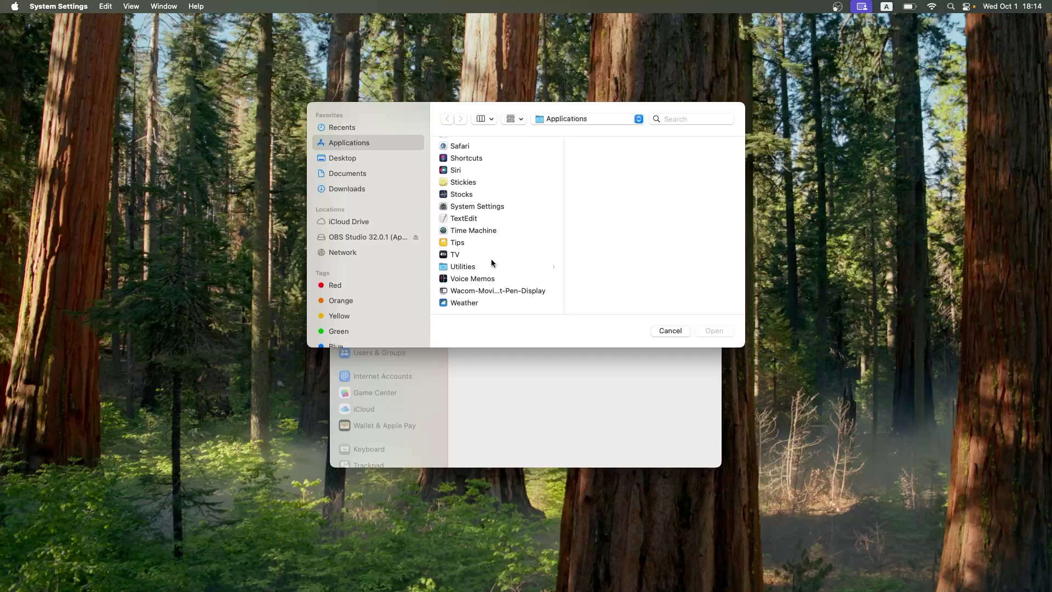
click(489, 290)
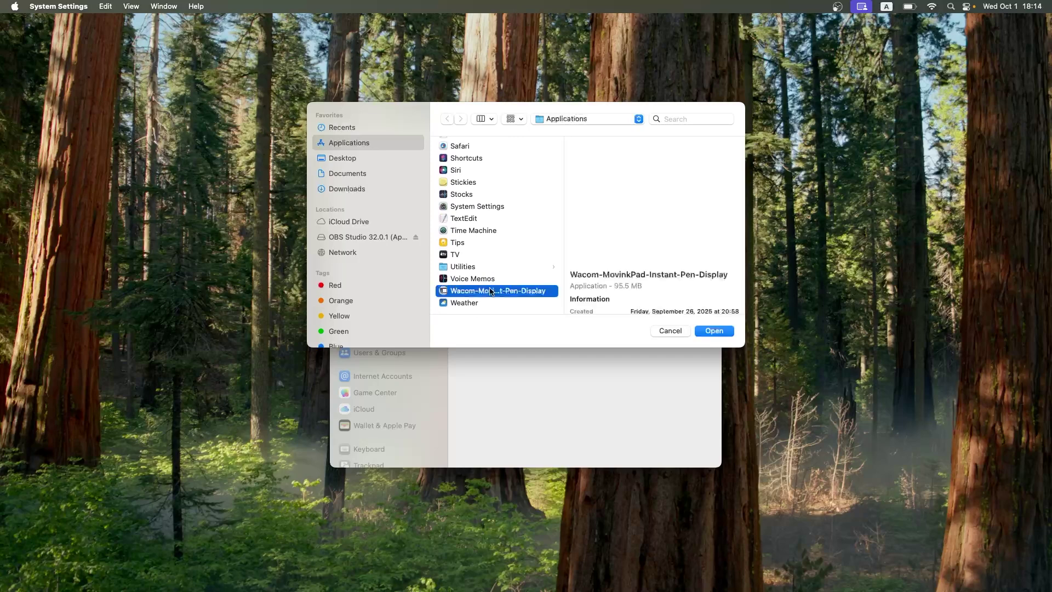
click(717, 330)
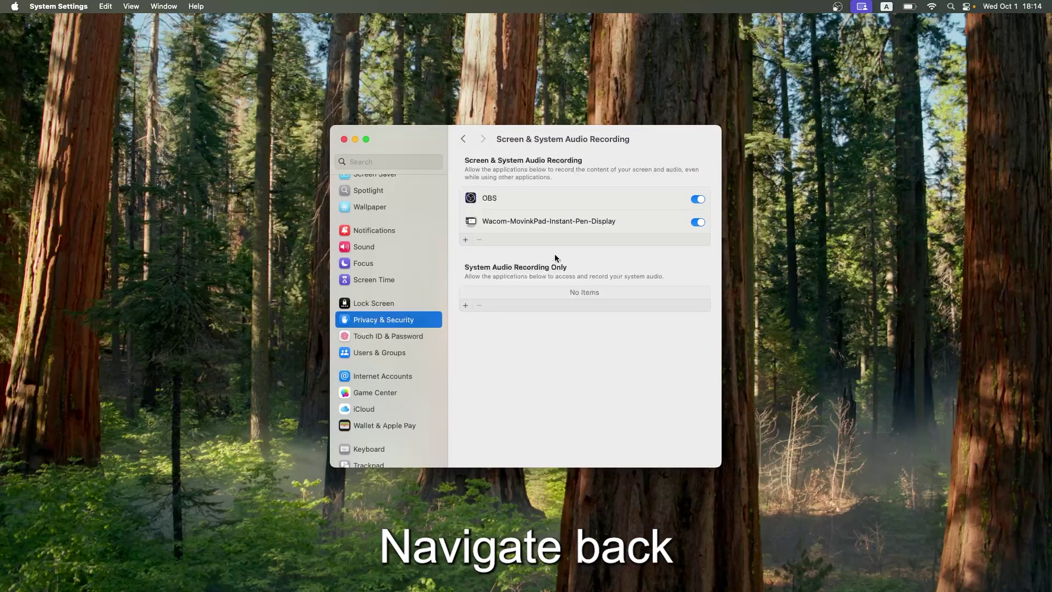
Step: Grant the Wacom MovinkPad app Accessibility permission, then minimize System Settings
click(464, 140)
scroll(533, 256, up, 3)
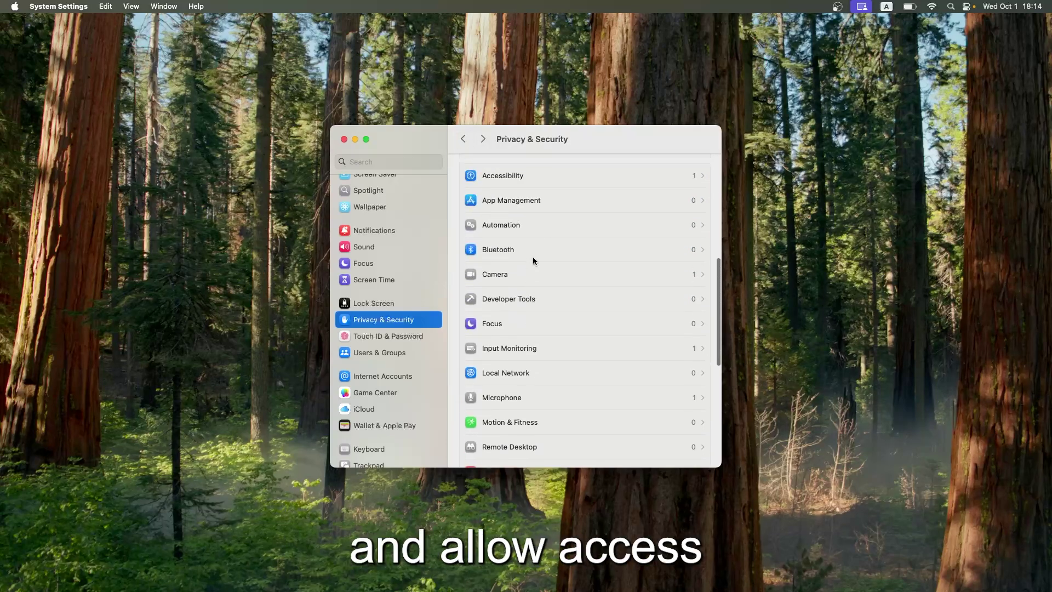
scroll(532, 257, up, 5)
click(549, 256)
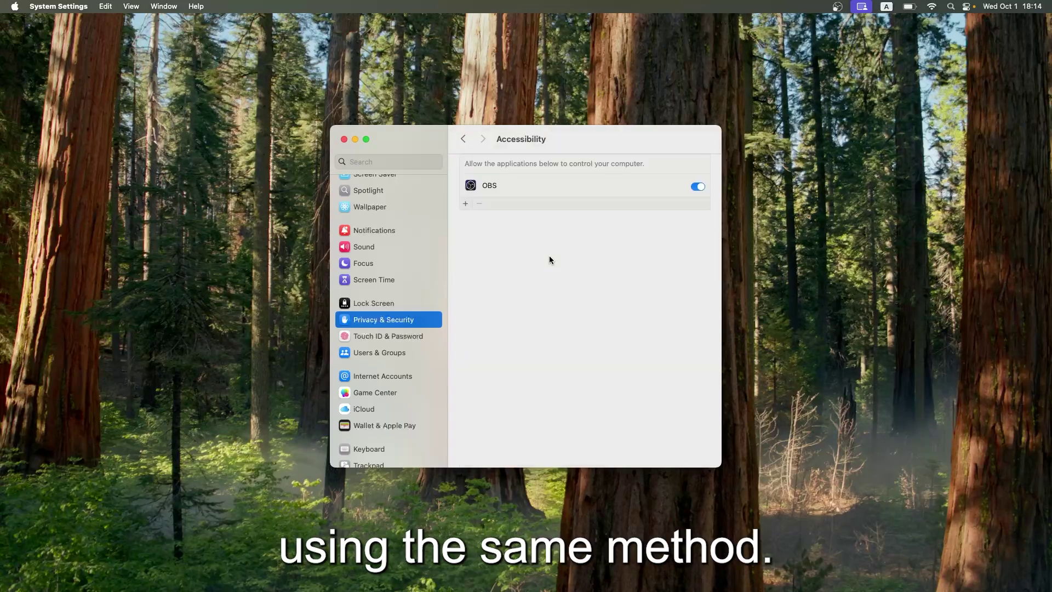
click(466, 204)
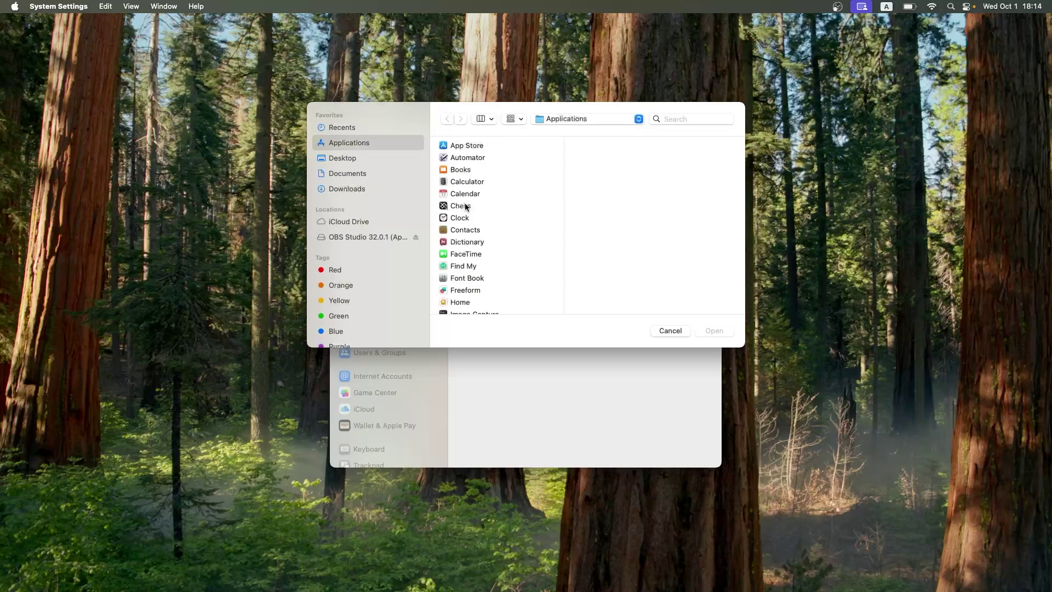
scroll(496, 208, down, 10)
scroll(496, 208, down, 5)
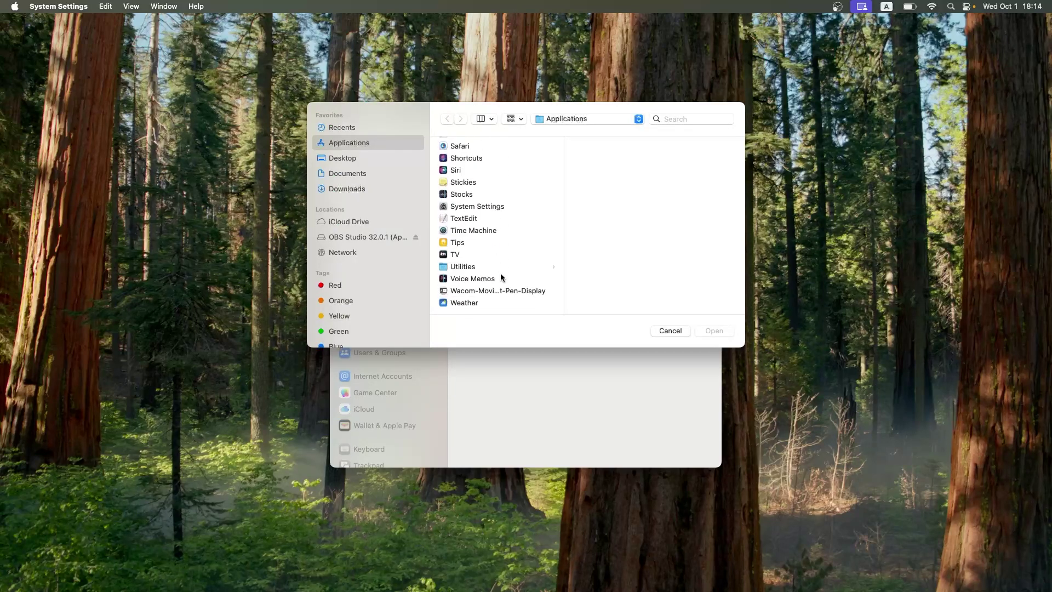
click(502, 290)
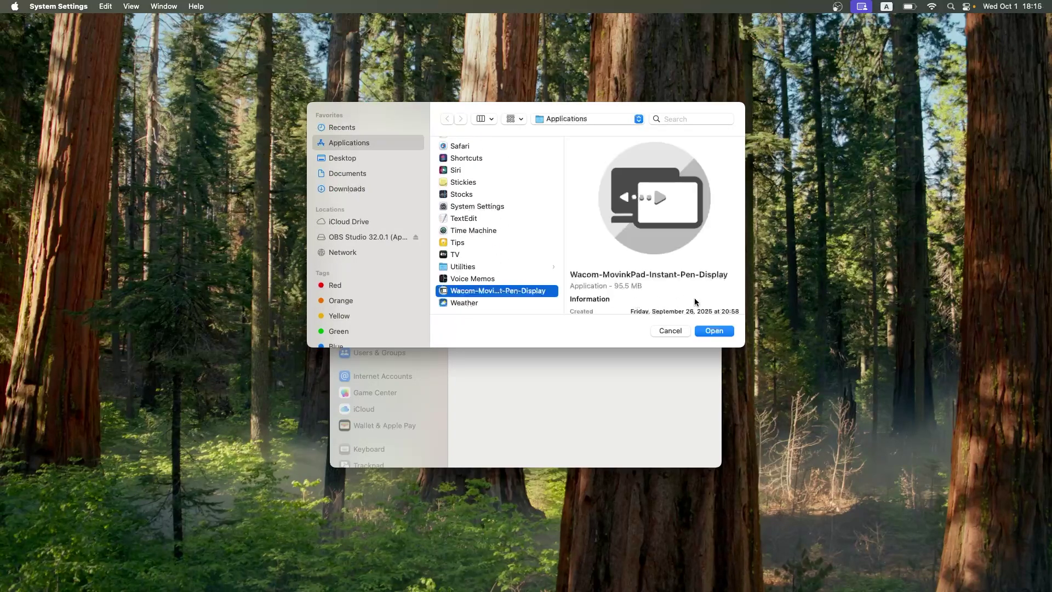
click(713, 331)
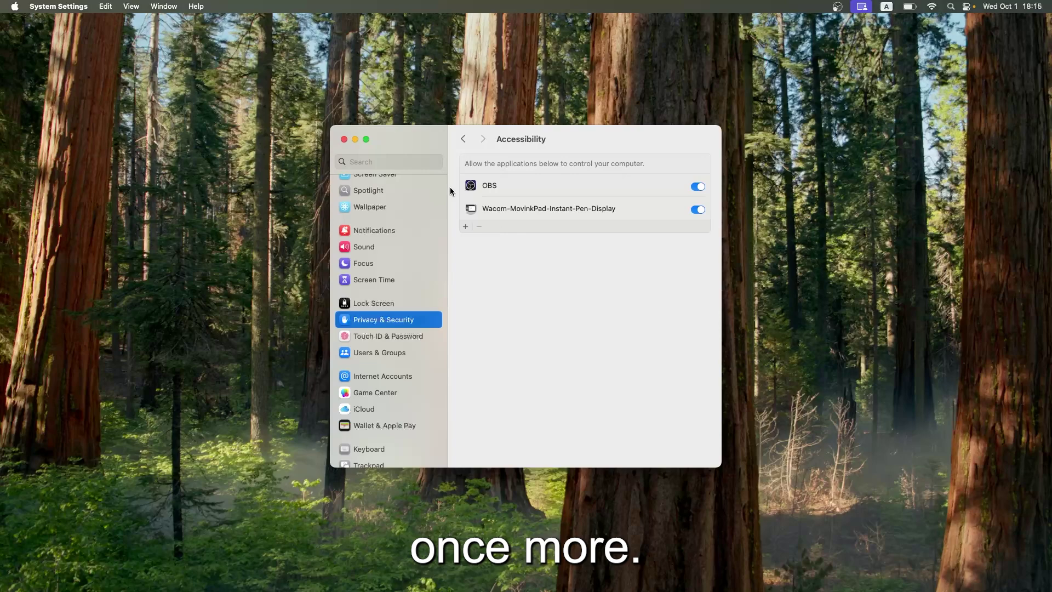
click(354, 140)
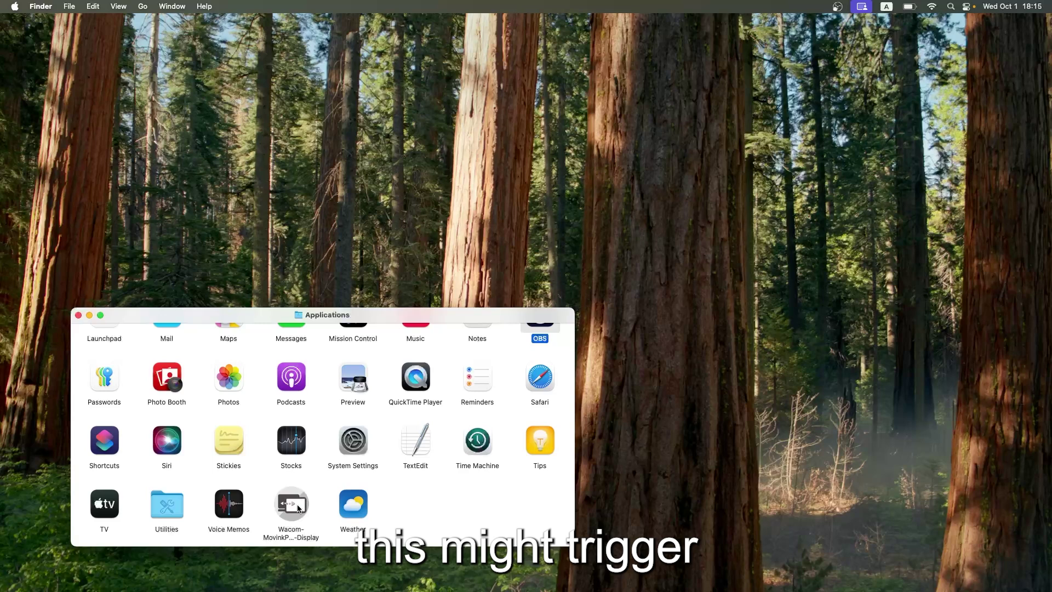
Step: Launch Wacom MovinkPad Instant Pen Display from Applications and allow local-network access
click(298, 507)
double_click(298, 508)
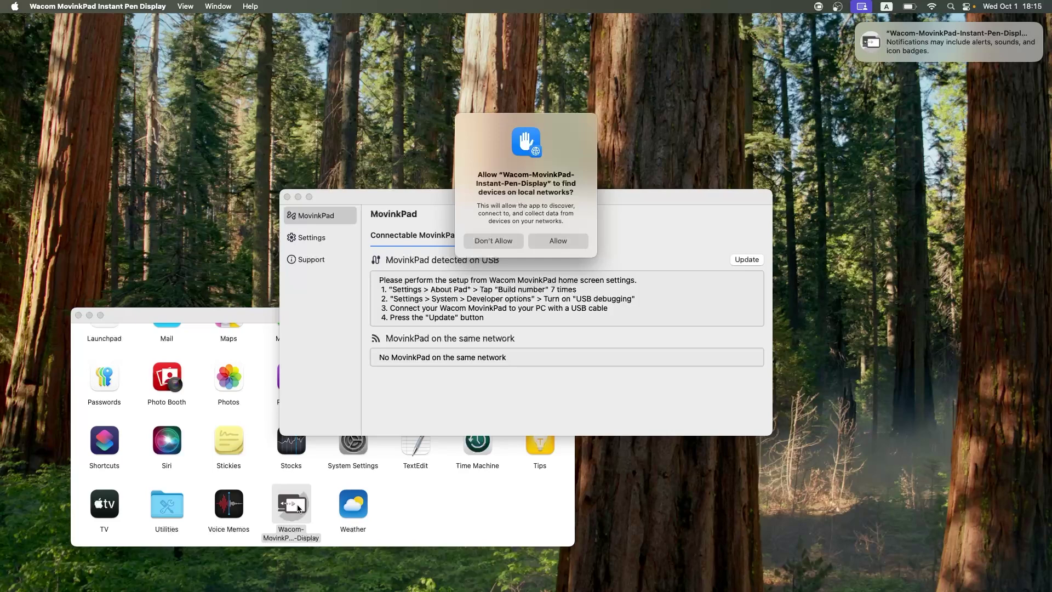
click(558, 241)
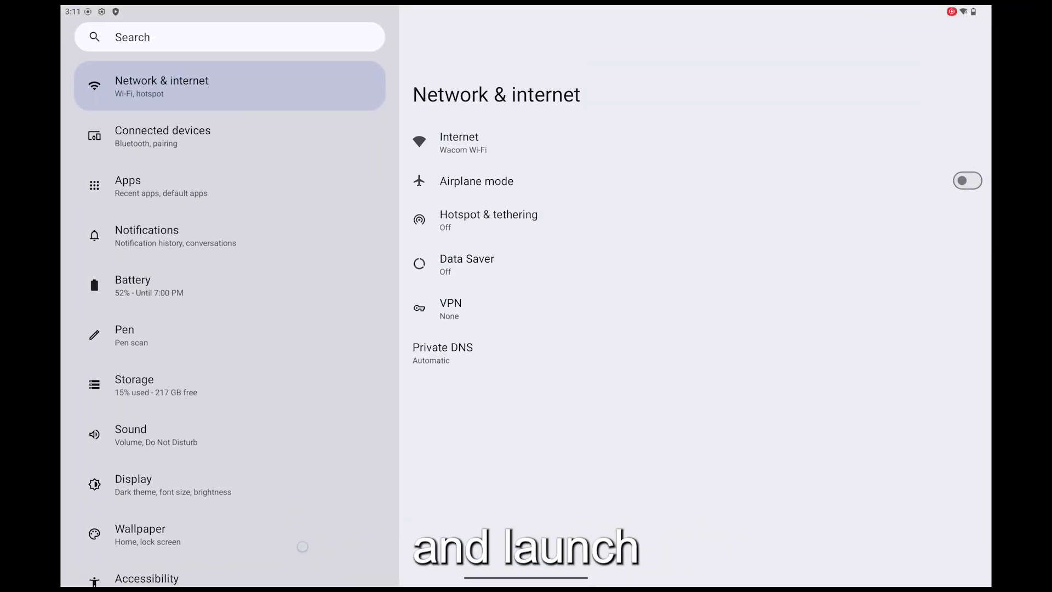
scroll(301, 330, down, 10)
scroll(230, 329, down, 1)
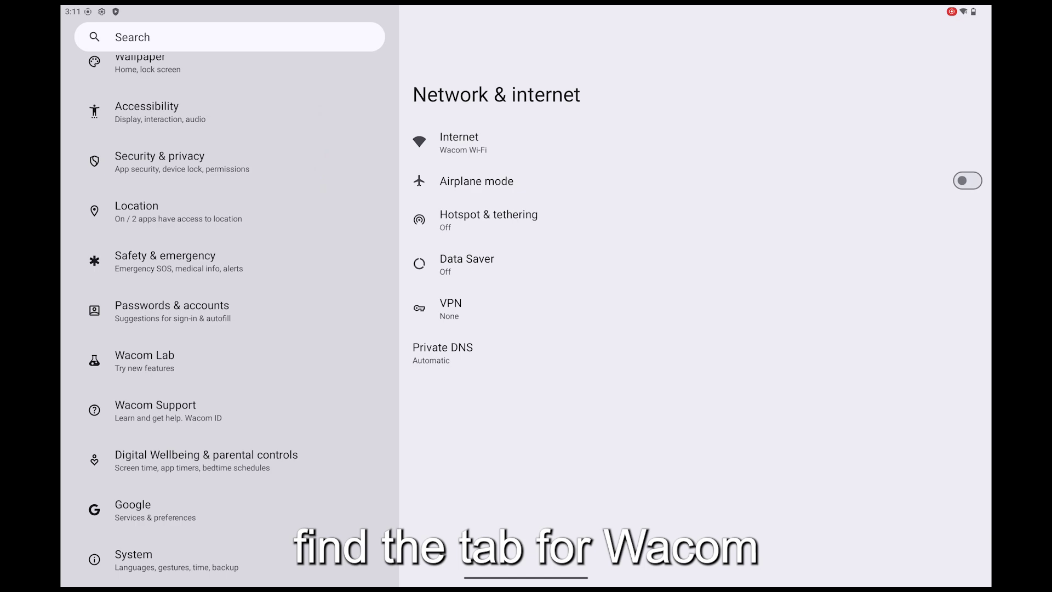
Step: Accept the Wacom Lab terms, enable Instant Pen Display Mode, and pull down quick settings
click(242, 361)
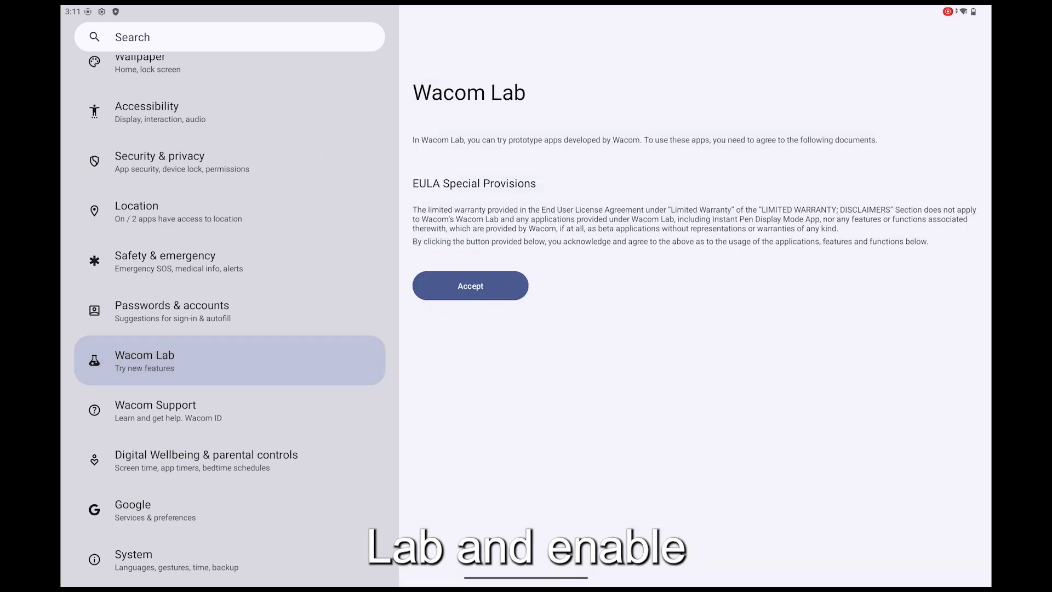
click(509, 286)
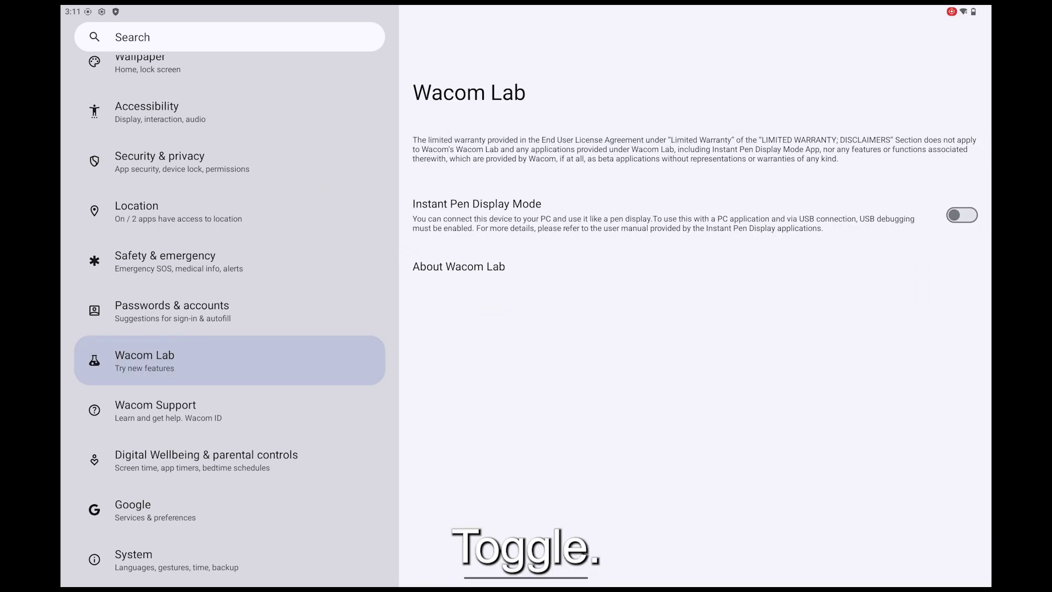
click(962, 216)
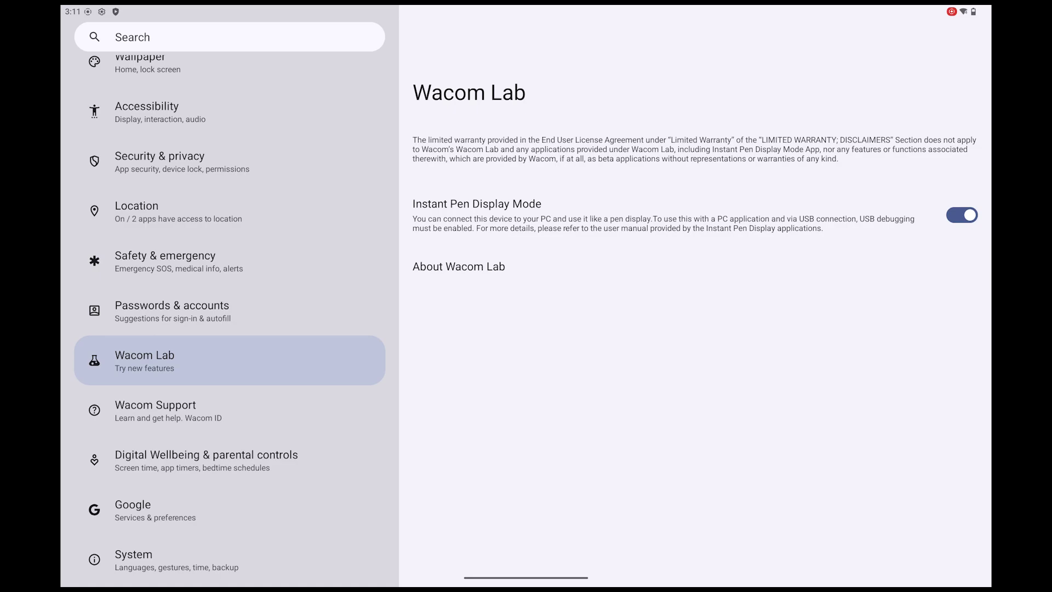
drag(468, 8, 469, 329)
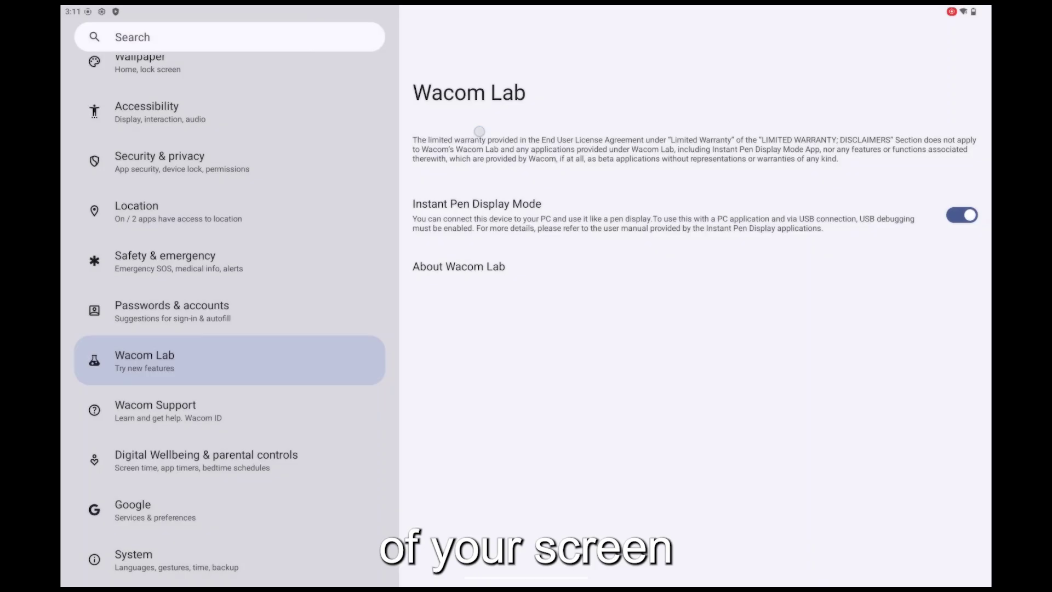
drag(479, 8, 480, 411)
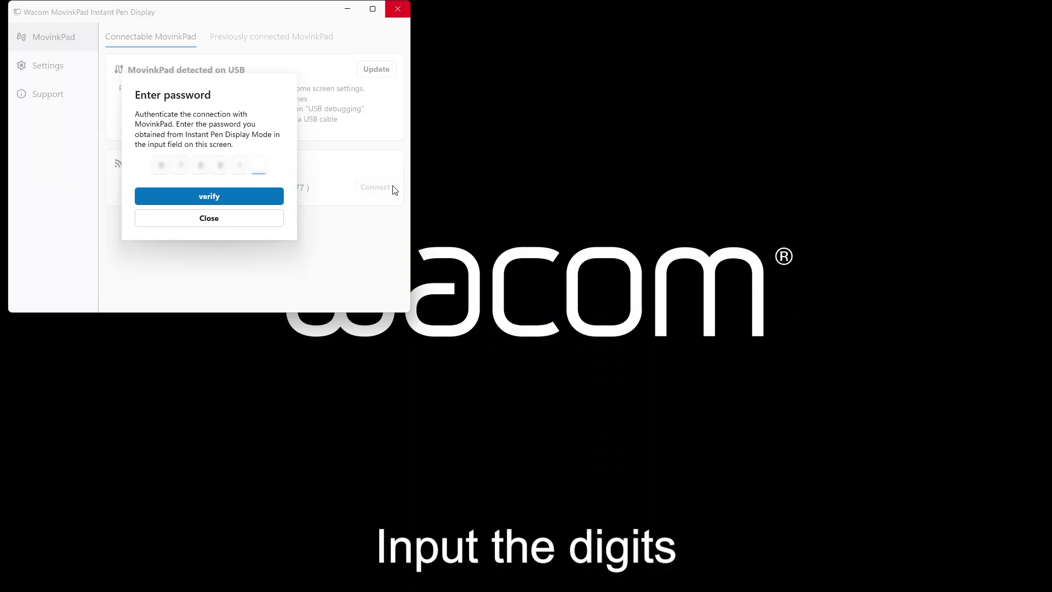
text(0)
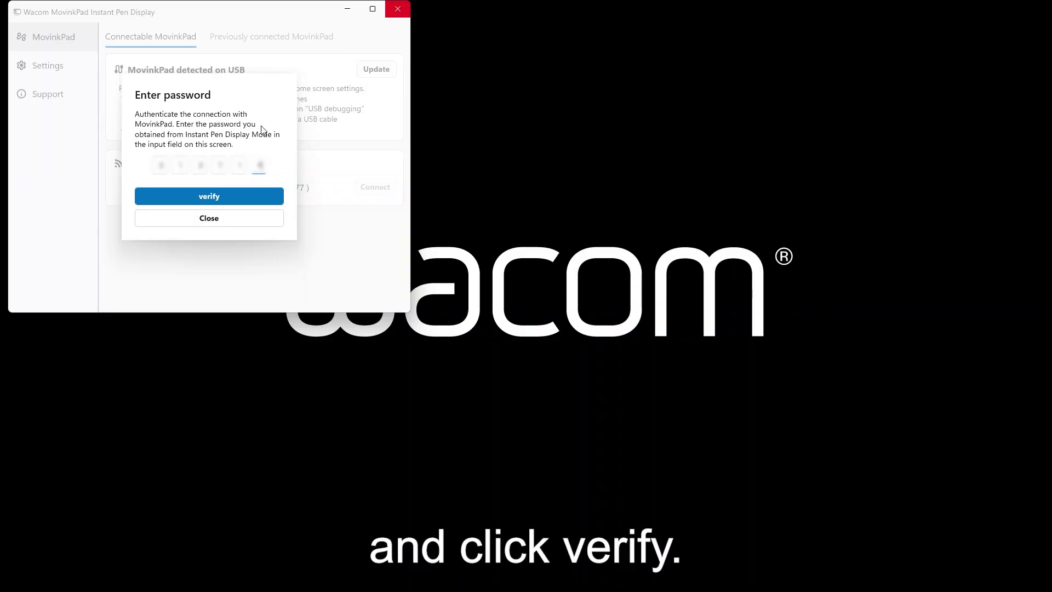
Step: Submit the tablet's six-digit password to verify the wireless connection
click(238, 196)
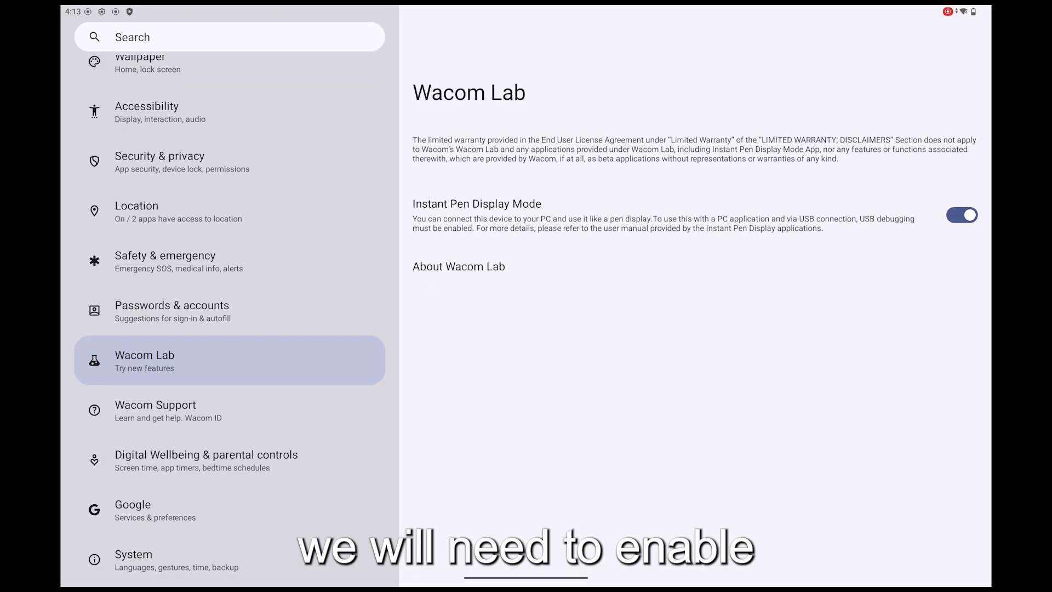
scroll(252, 313, up, 5)
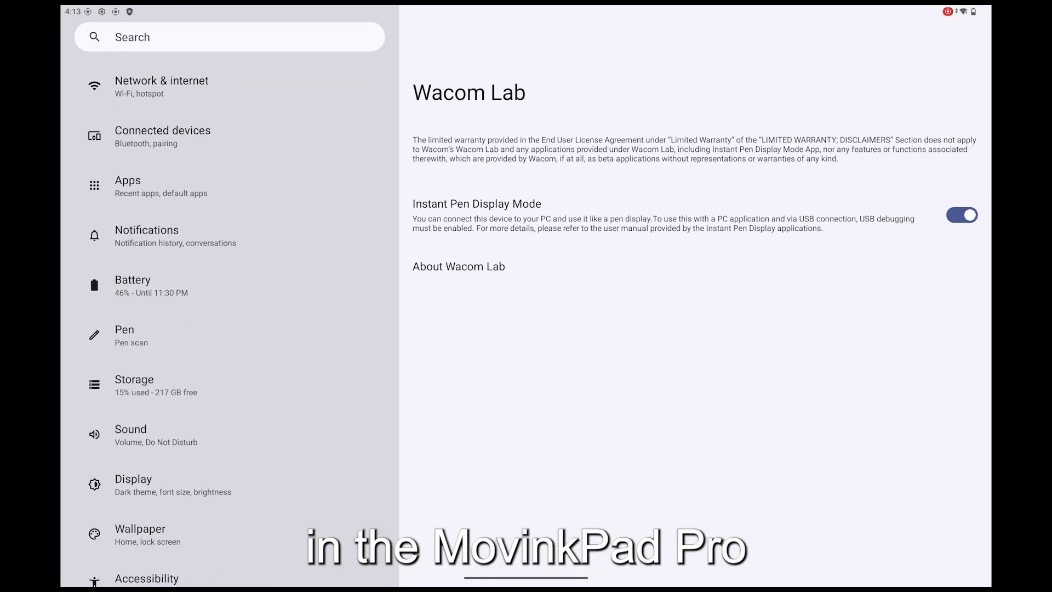
scroll(289, 551, down, 8)
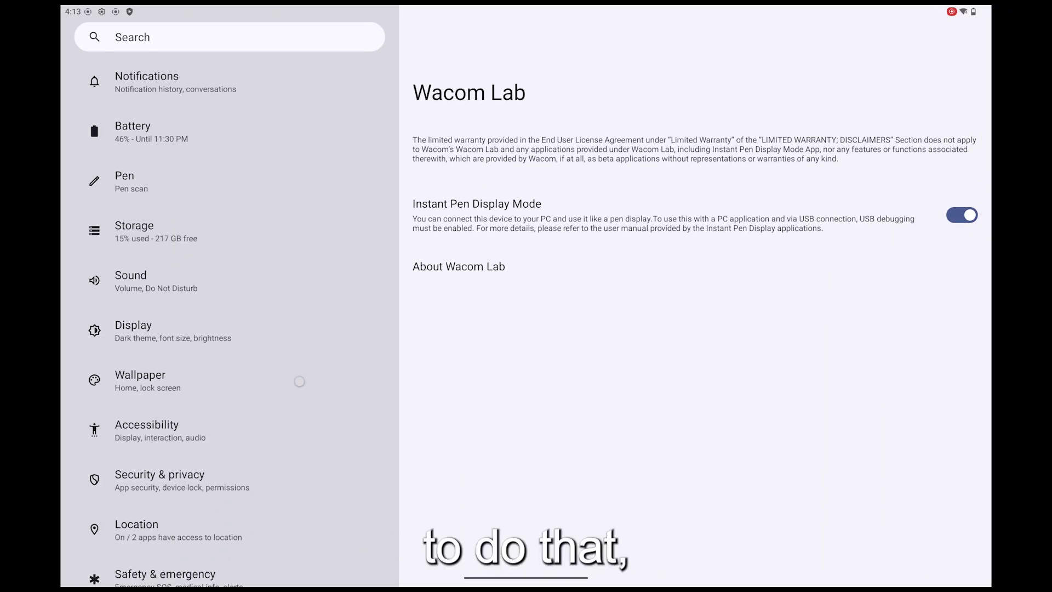
Step: On the About Pad page, tap Build number repeatedly to unlock developer options
click(230, 544)
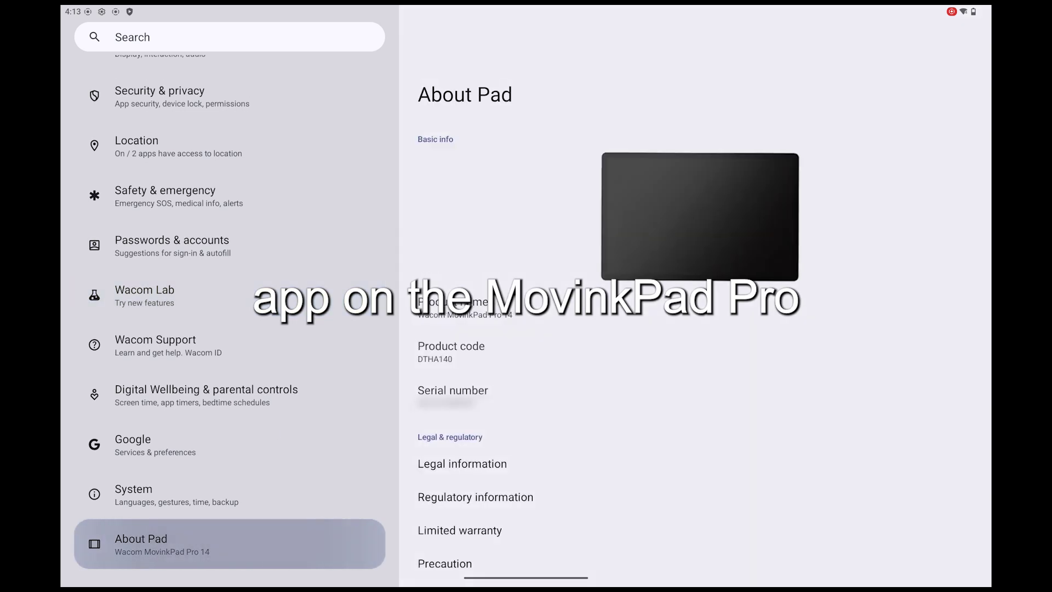
scroll(579, 441, down, 2)
scroll(577, 441, down, 6)
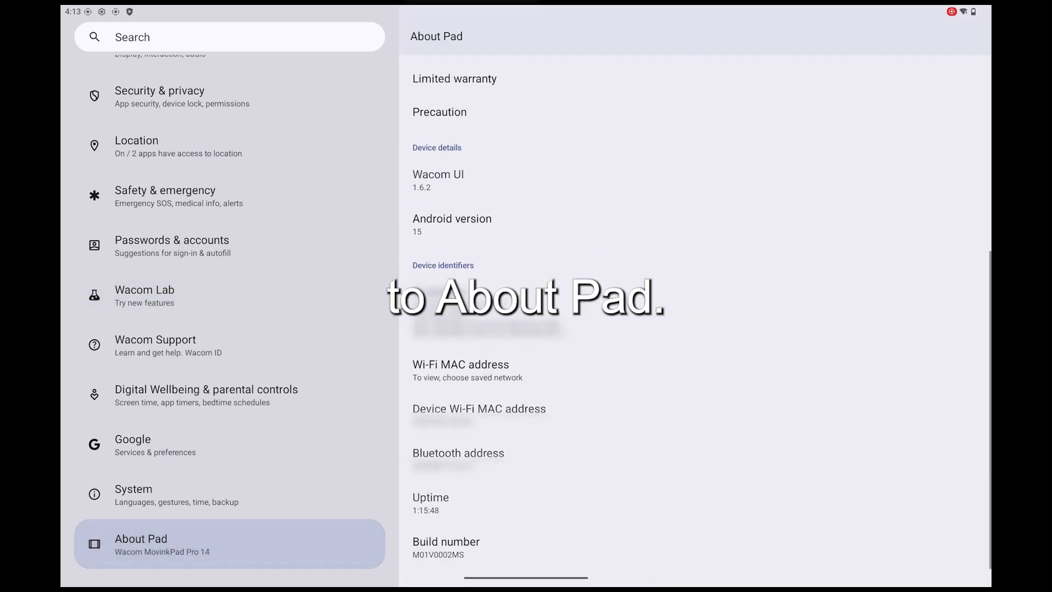
click(550, 547)
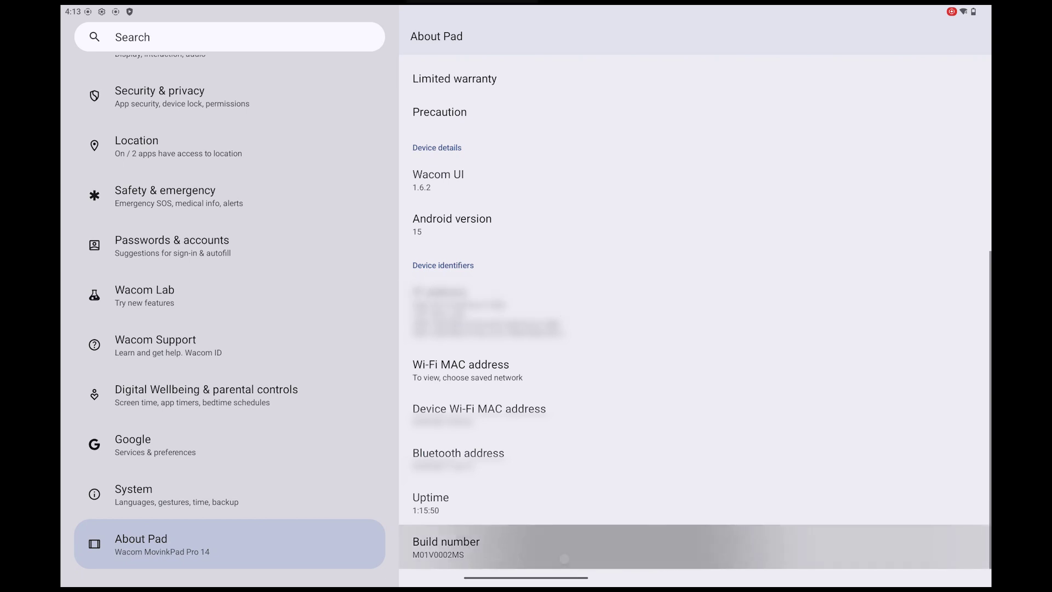
click(551, 547)
click(552, 546)
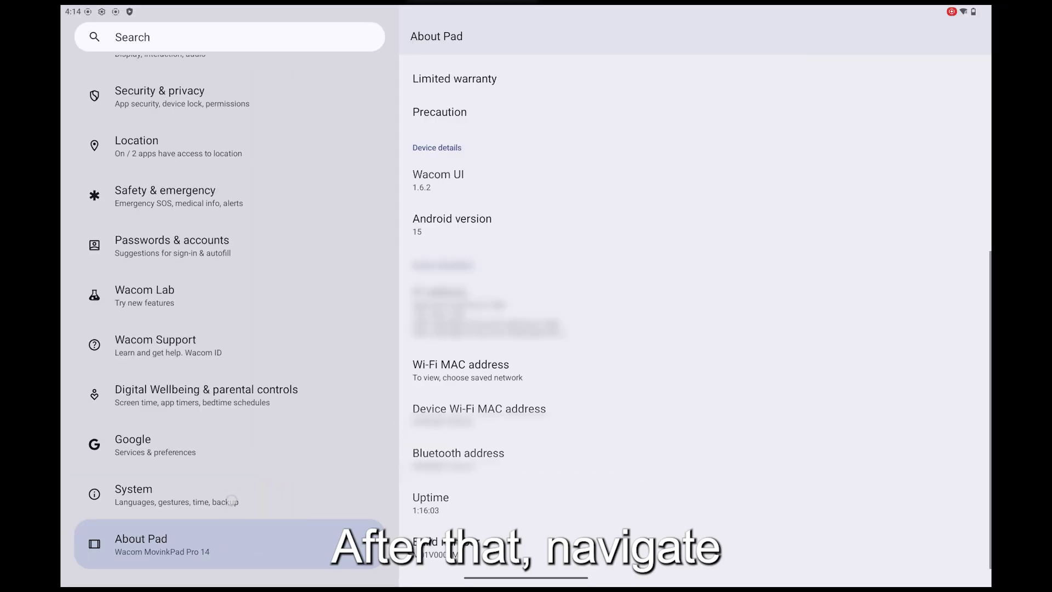
Step: Enable USB debugging in Developer options and start Instant Pen Display Mode from quick settings
click(232, 502)
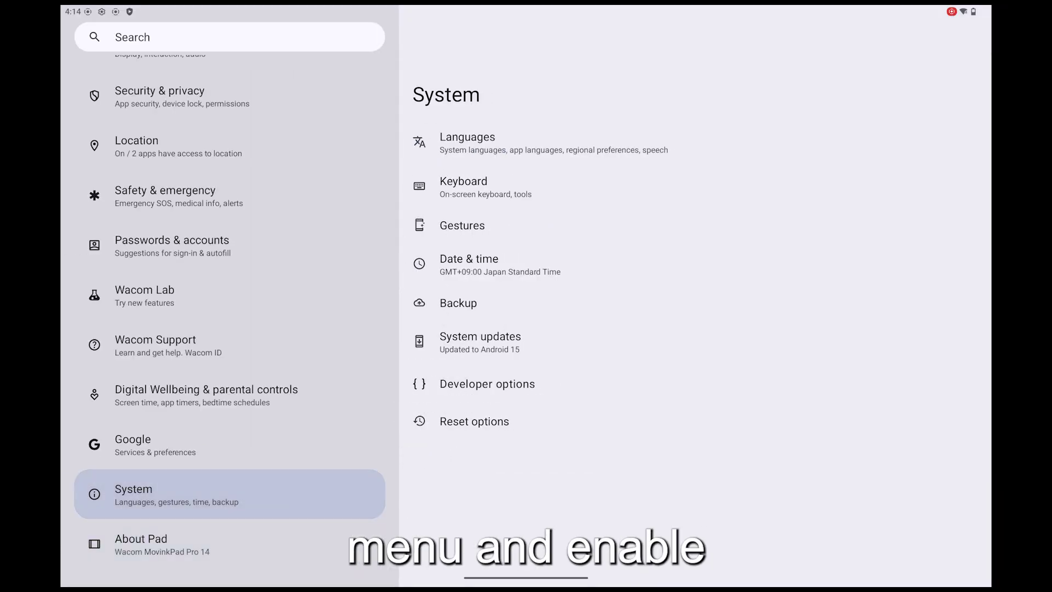
click(486, 384)
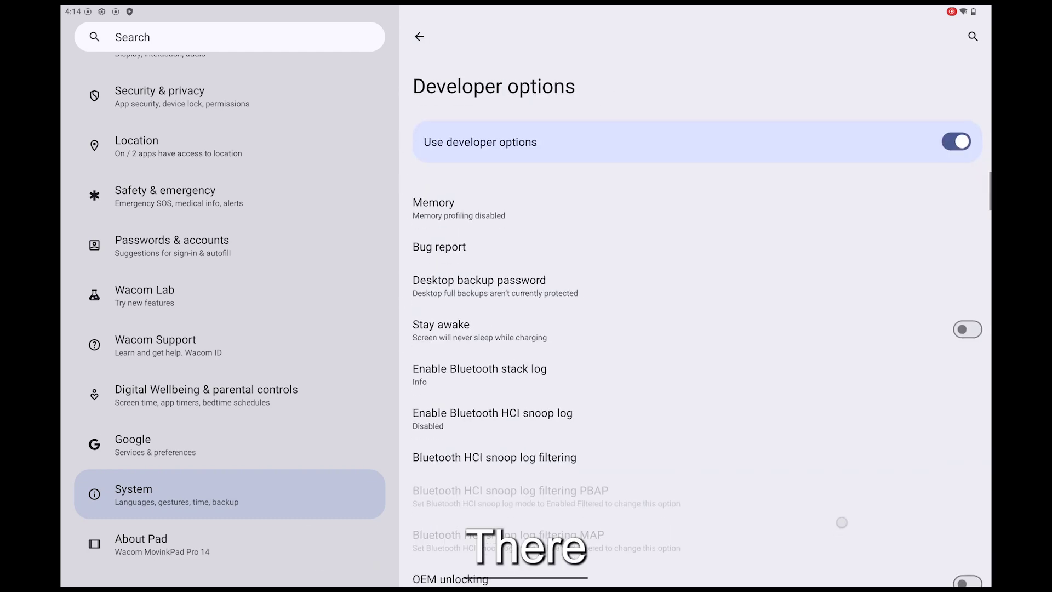
scroll(695, 328, down, 8)
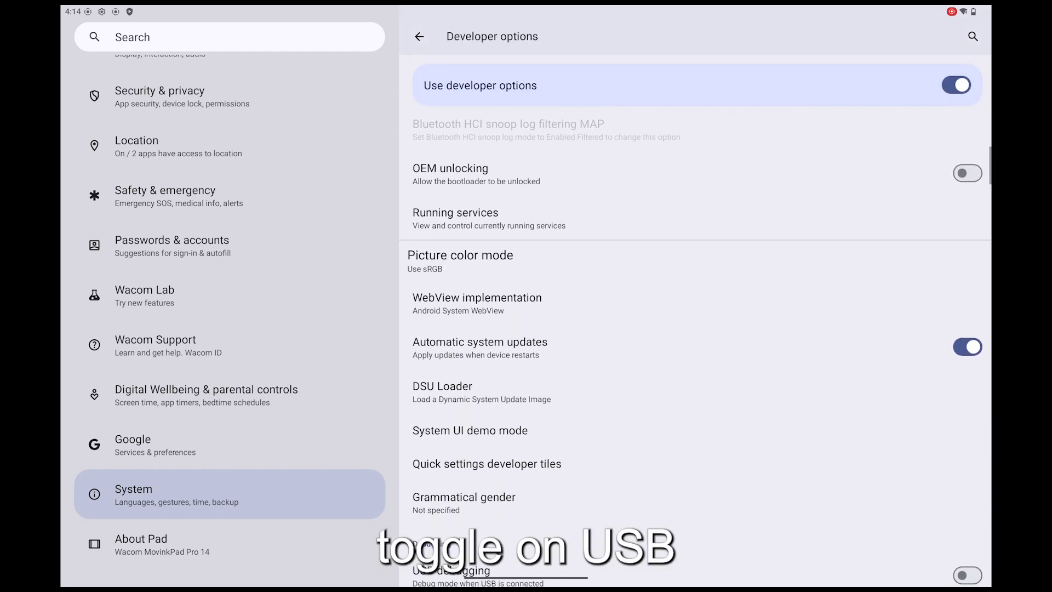
scroll(695, 329, down, 5)
click(968, 457)
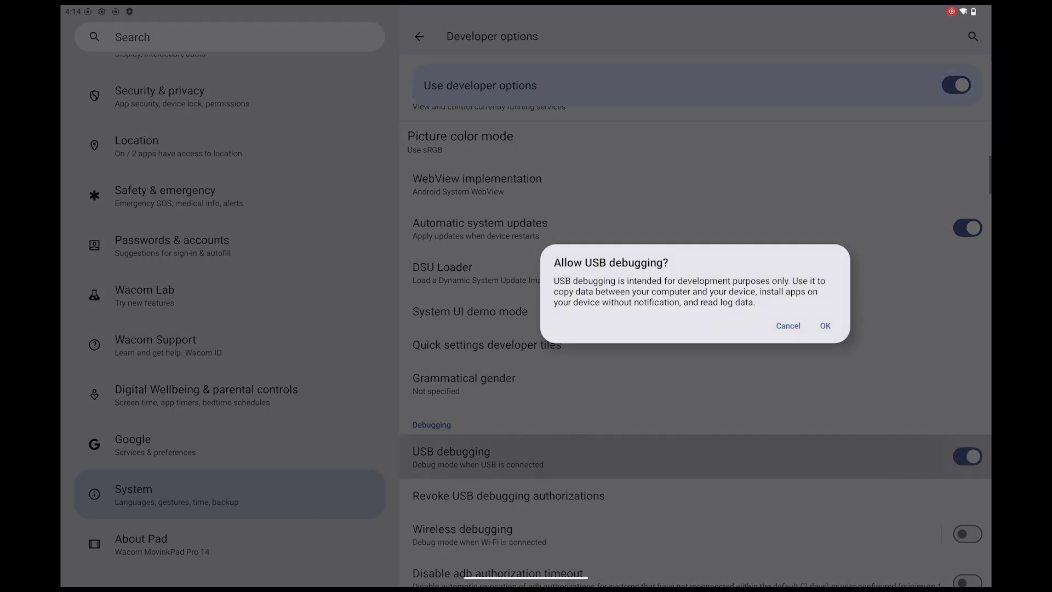
click(829, 331)
drag(527, 8, 526, 329)
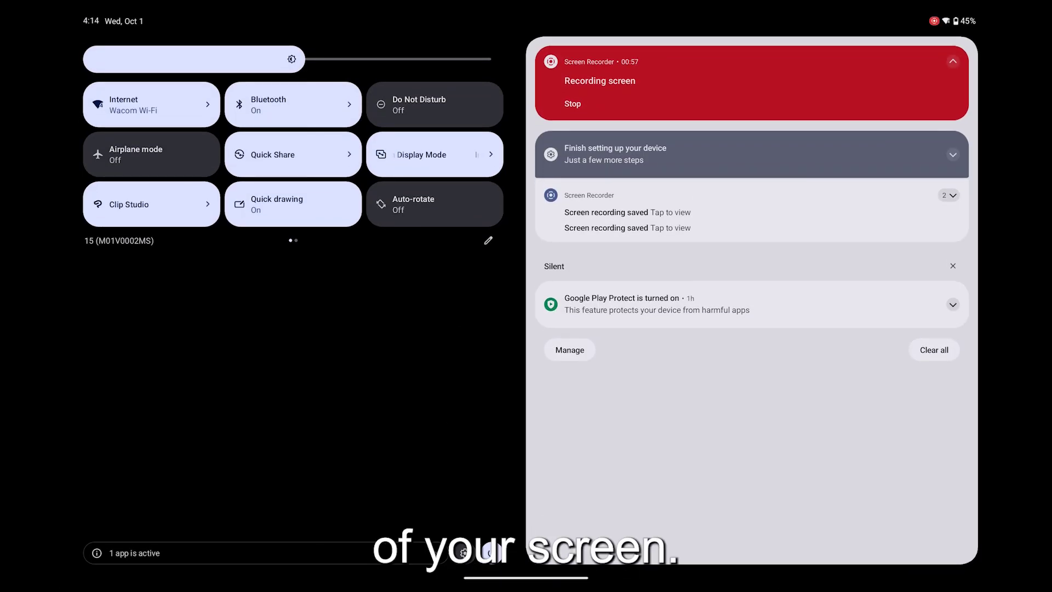
click(434, 154)
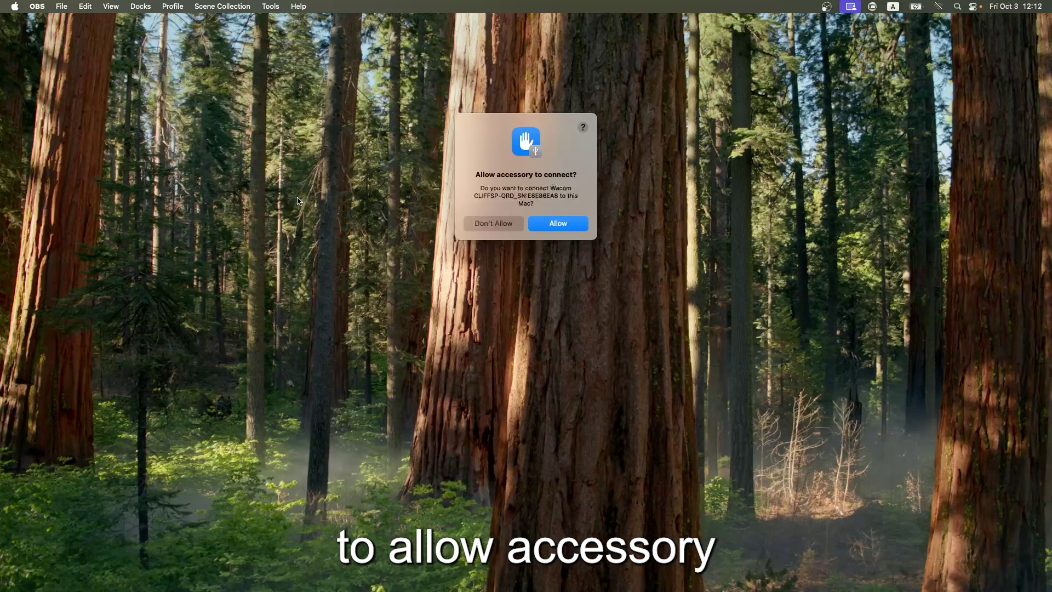
Step: Allow the Wacom accessory to connect to the Mac
click(566, 226)
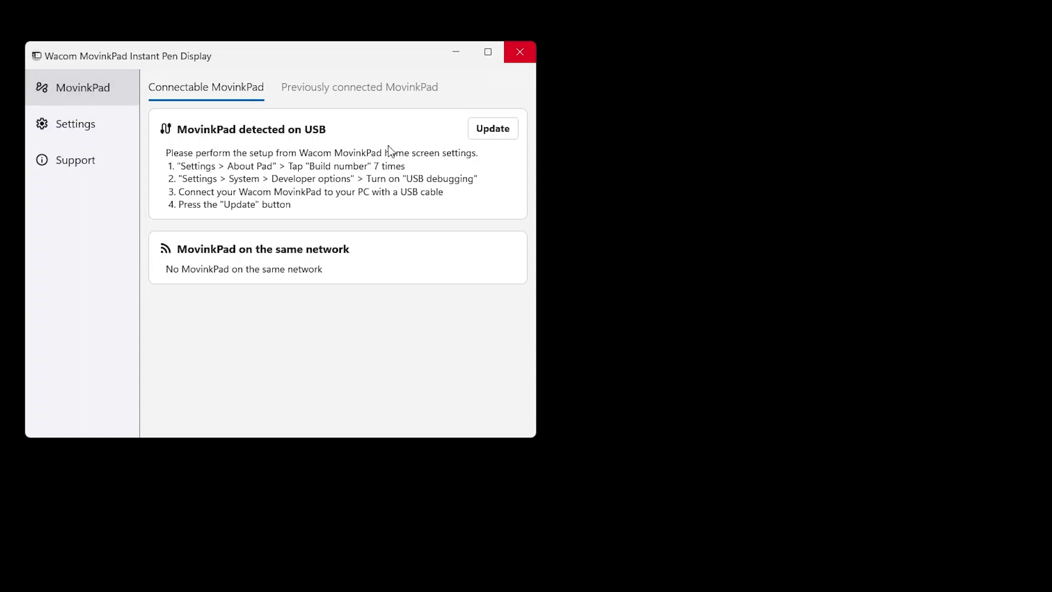
Step: Refresh the USB device list and connect to the Wacom MovinkPad Pro 14
click(493, 128)
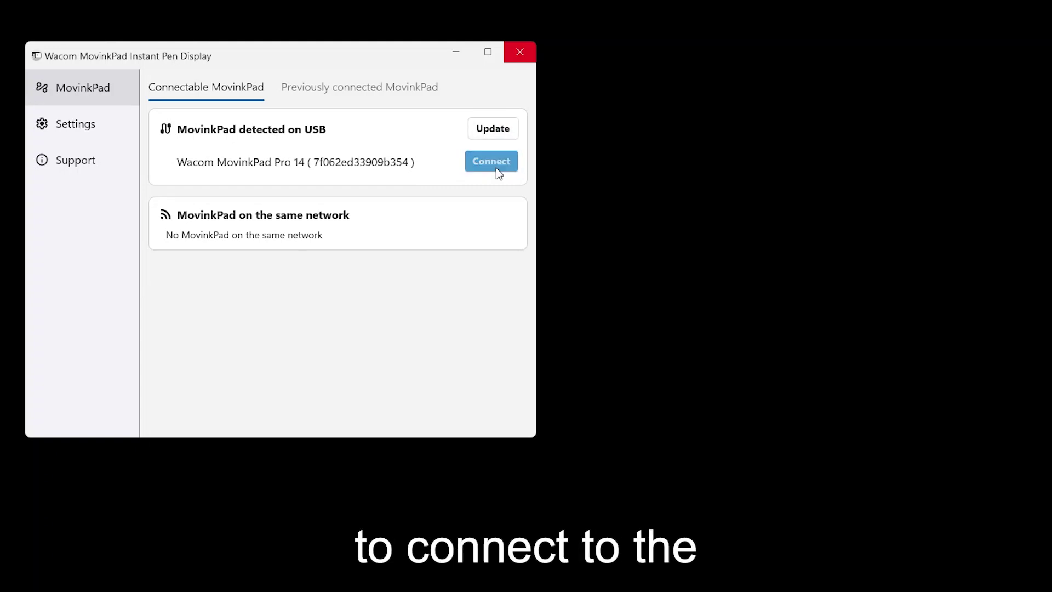
click(491, 162)
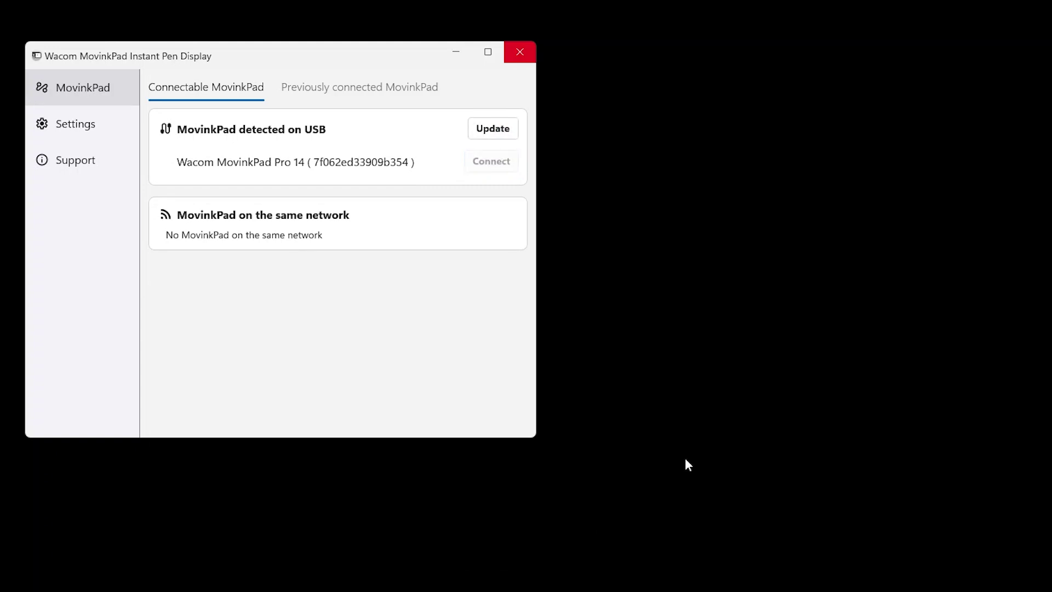